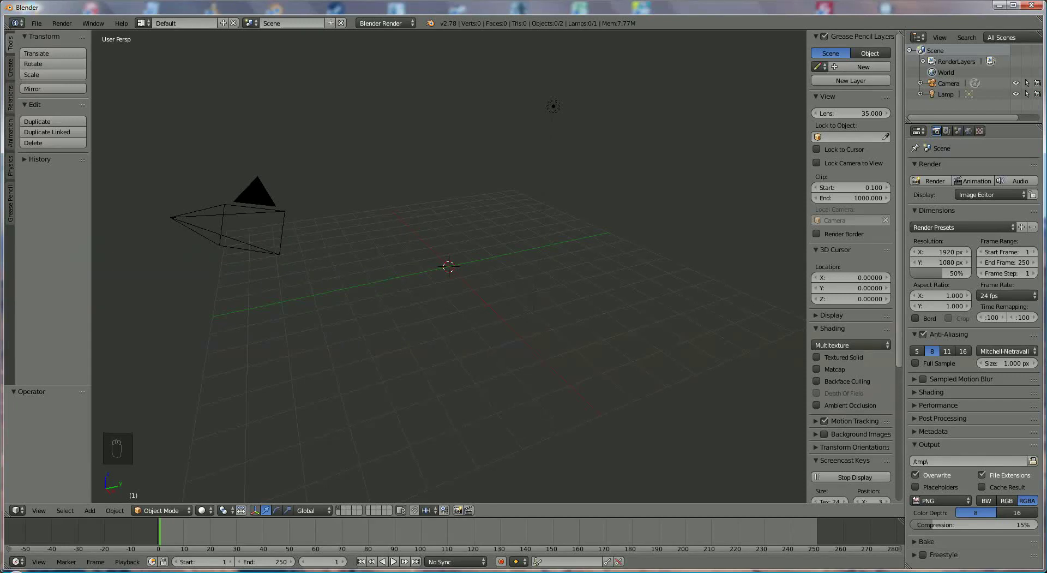
Step: Add a 32-vertex cylinder and raise it along Z to about 1.194
left_click(88, 511)
mouse_move(106, 503)
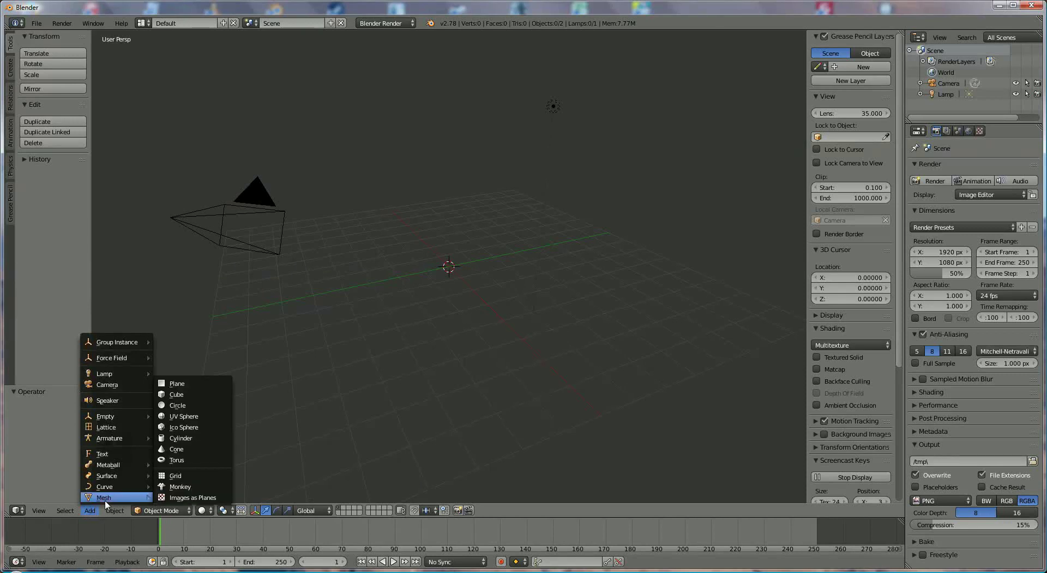
left_click(192, 438)
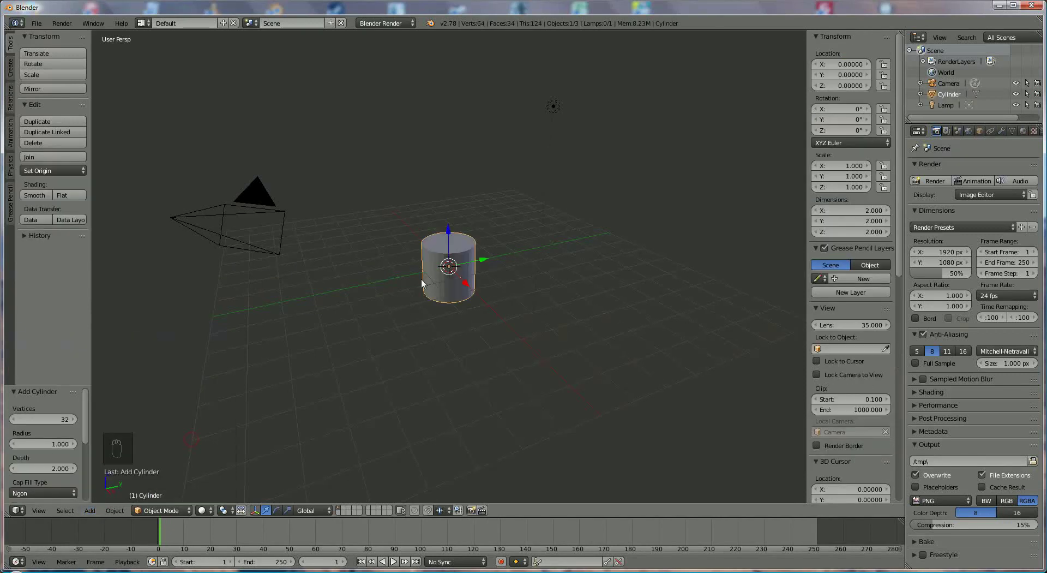
left_click_drag(449, 228, 446, 207)
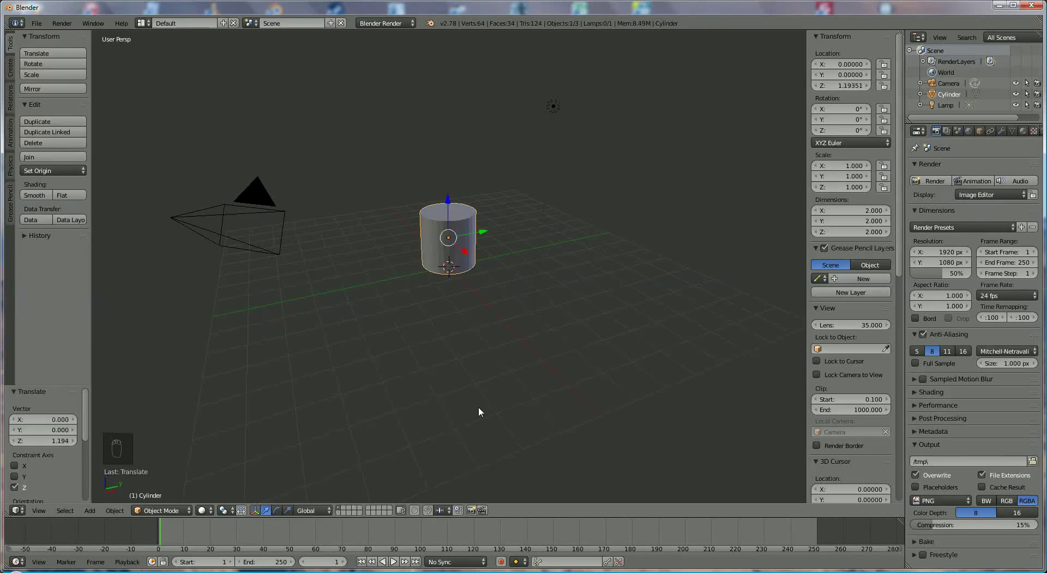
Step: Switch to the right-side view and zoom and pan to frame the cylinder
key("KP_3")
scroll(471, 348, "up", 6)
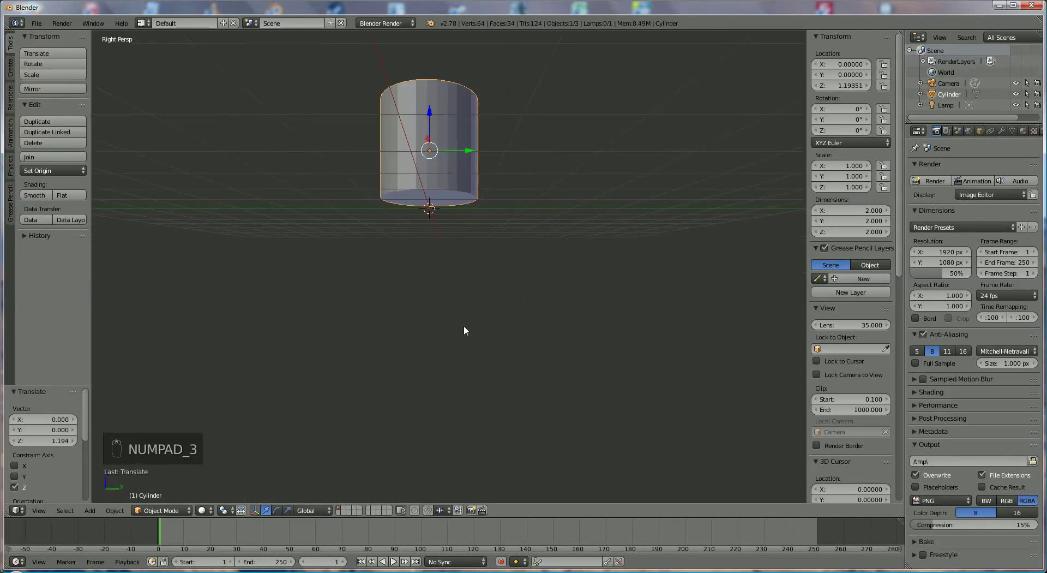
middle_click_drag(463, 331, 496, 403, "shift")
scroll(496, 386, "up", 1)
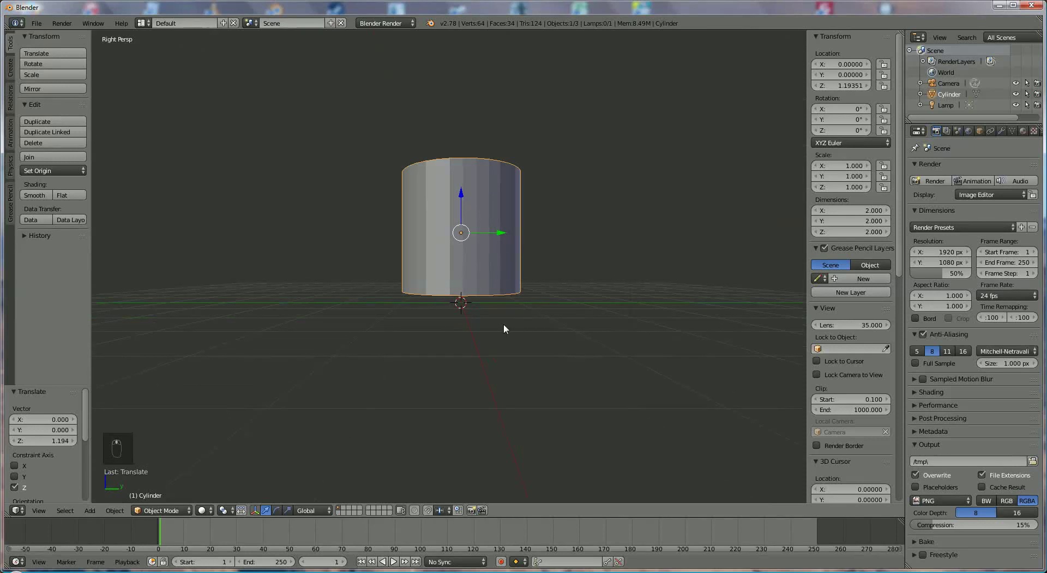
middle_click_drag(503, 326, 518, 361, "shift")
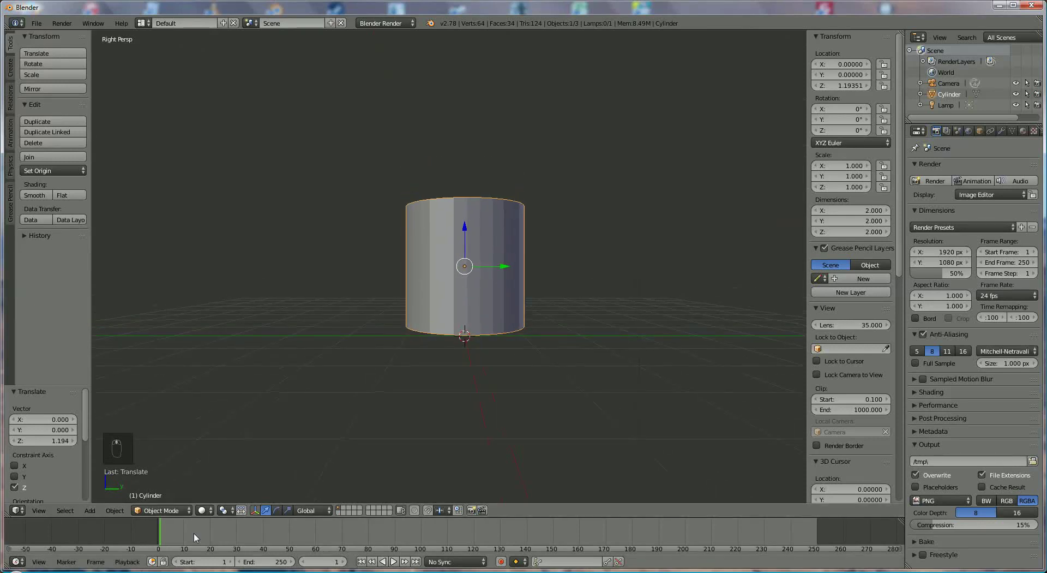
Step: In Edit Mode, add three centred loop cuts around the cylinder's sides, reaching 160 vertices
left_click(162, 506)
left_click(165, 490)
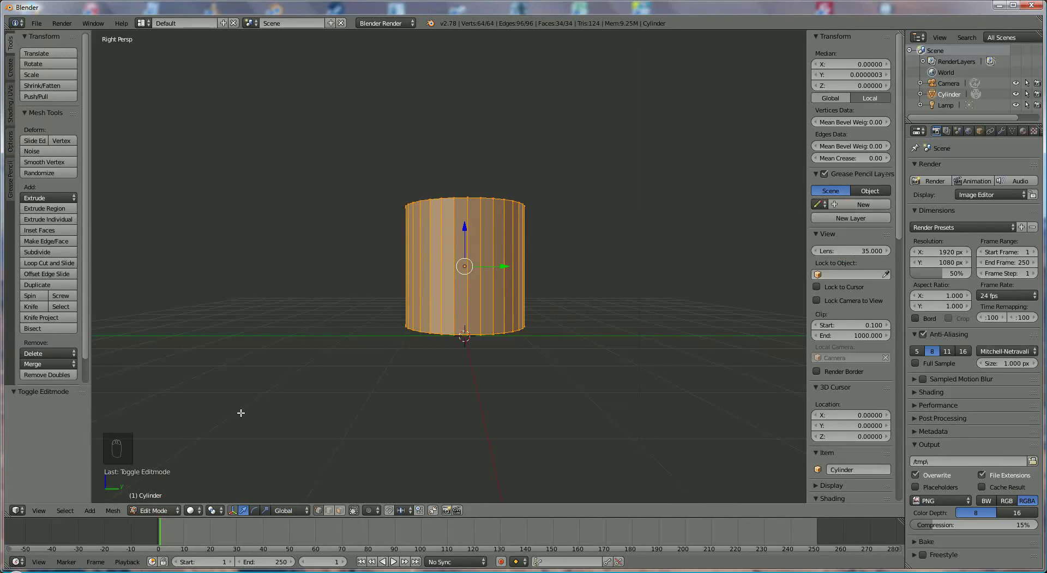
key("ctrl+r")
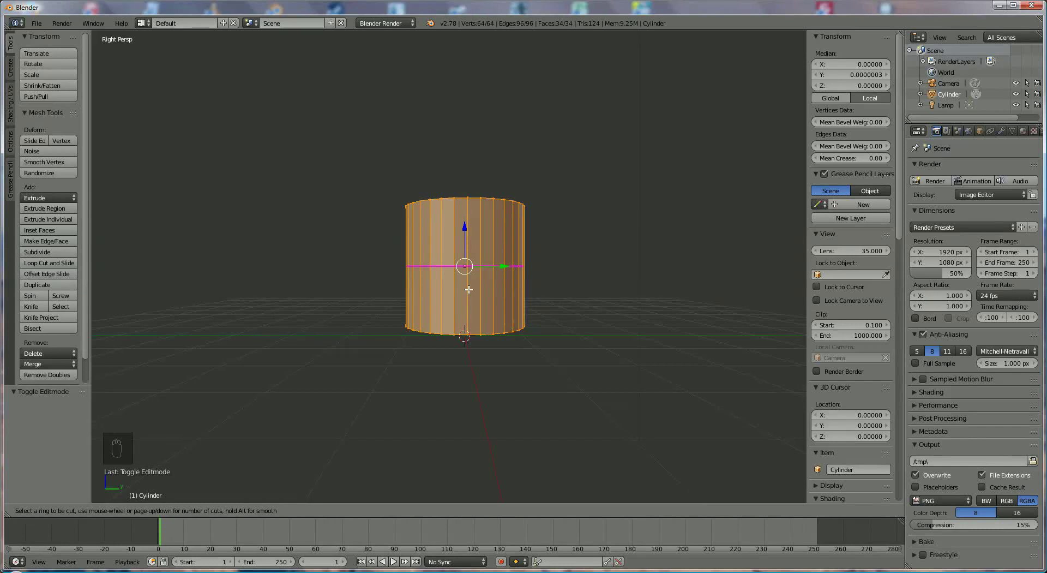
scroll(469, 290, "up", 2)
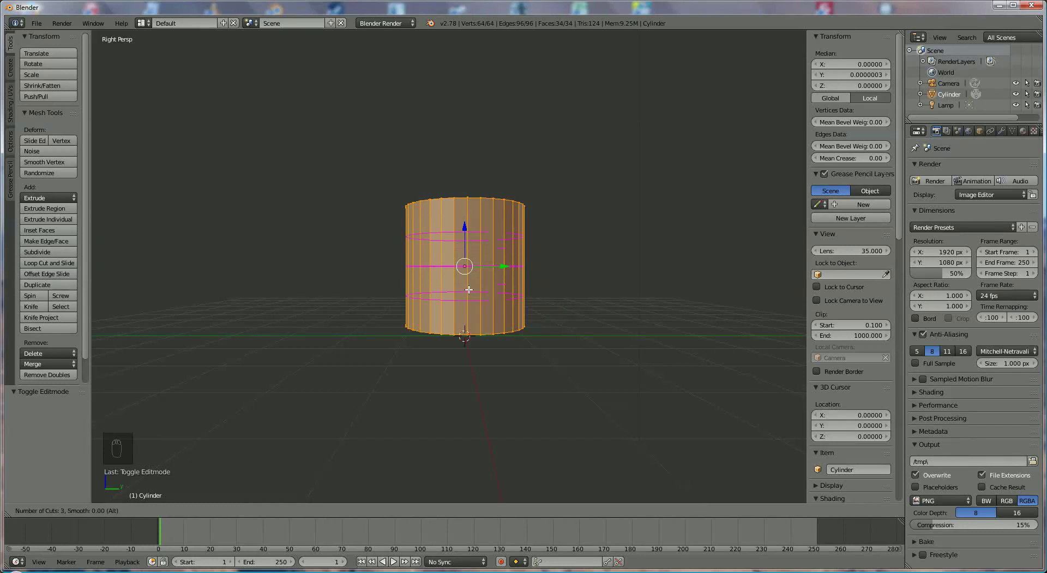
left_click(469, 290)
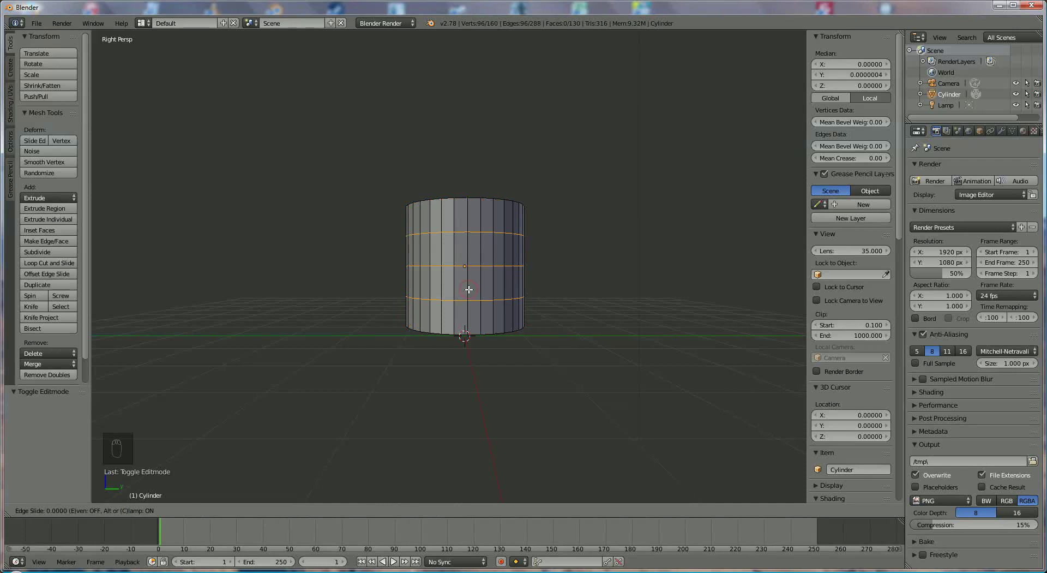
right_click(469, 289)
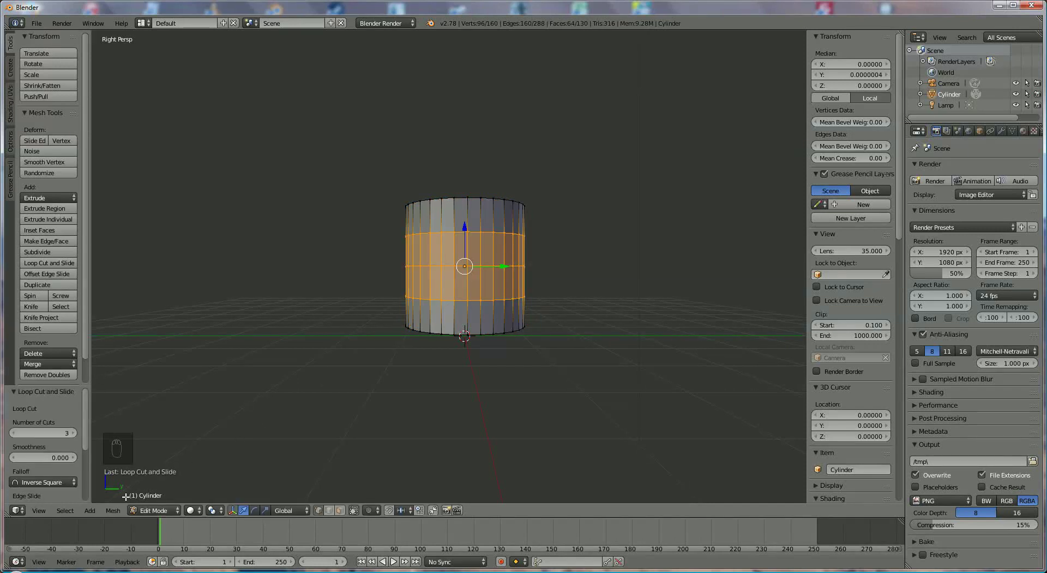
Step: Apply Poke Faces to the selected middle band, giving each face a centre point (224 vertices)
left_click(114, 511)
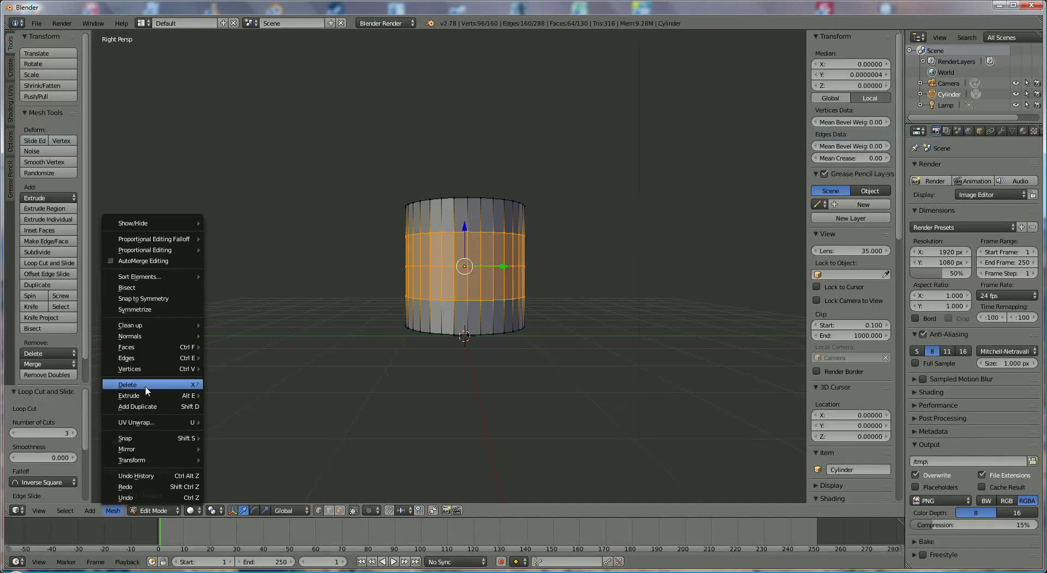
mouse_move(145, 385)
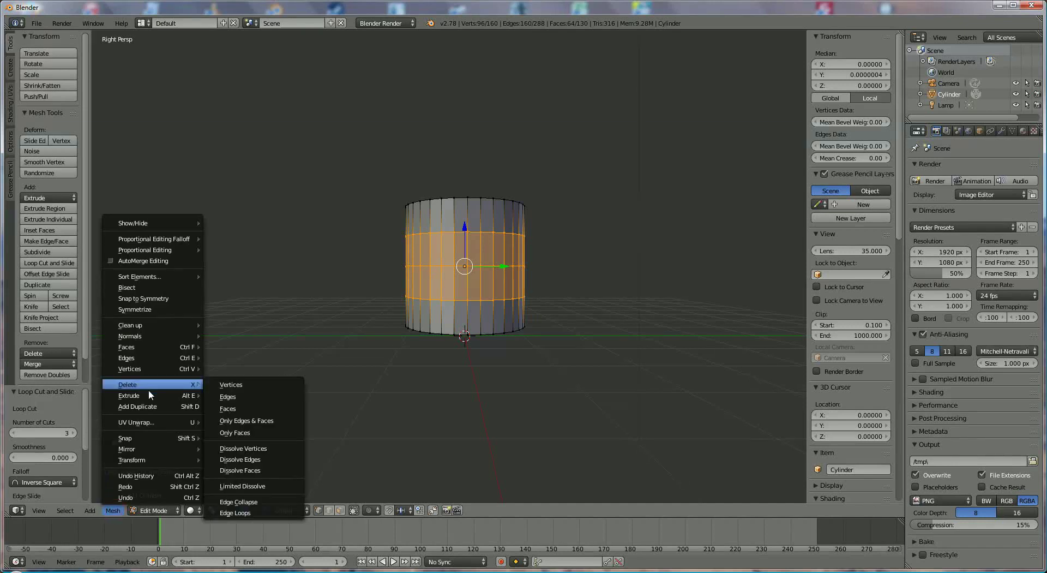
left_click(155, 347)
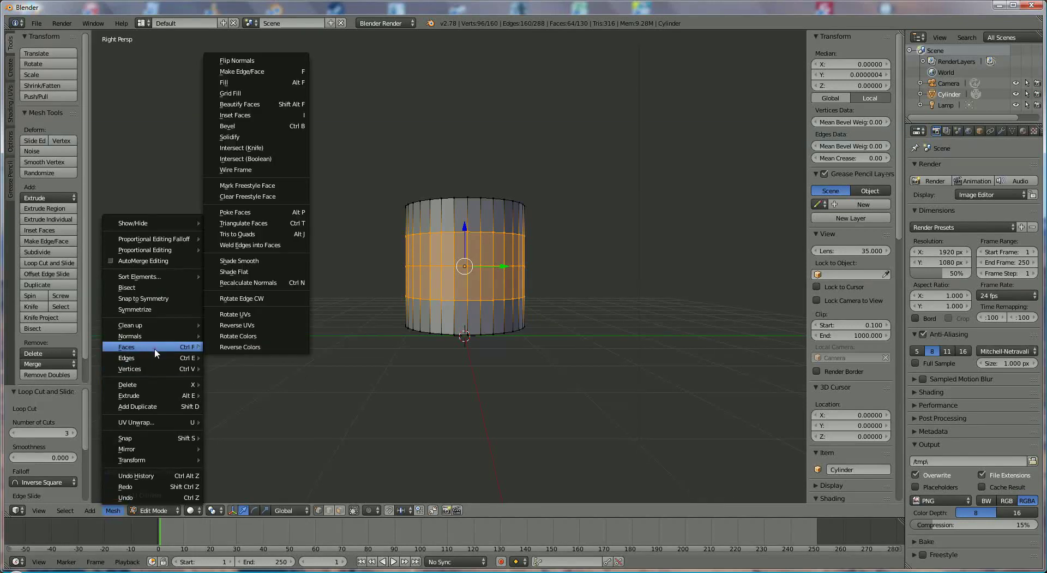
left_click(294, 213)
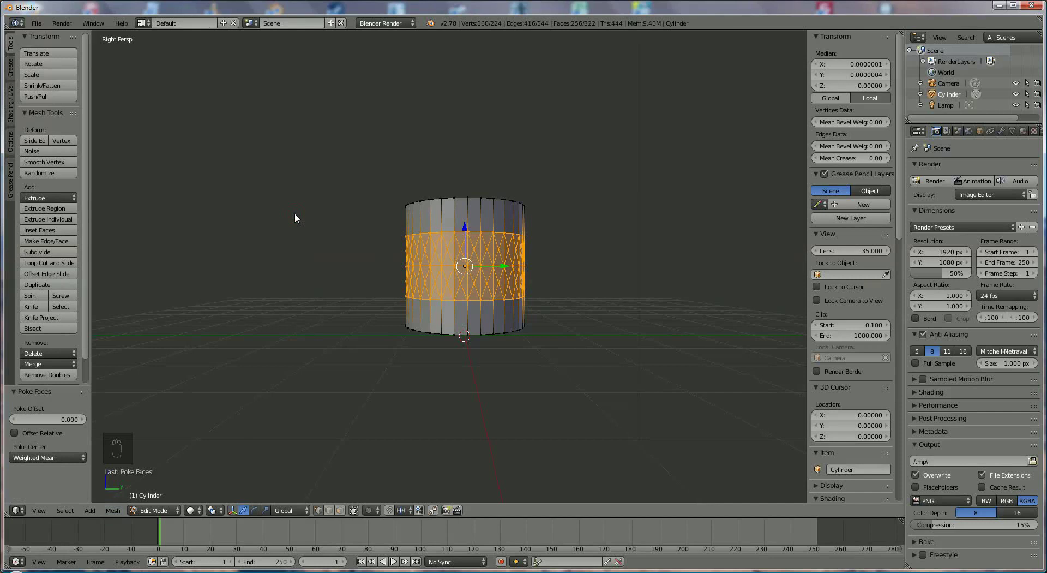
Step: Deselect all, turn off Limit selection to visible, then zoom and orbit to look down slightly
key("a")
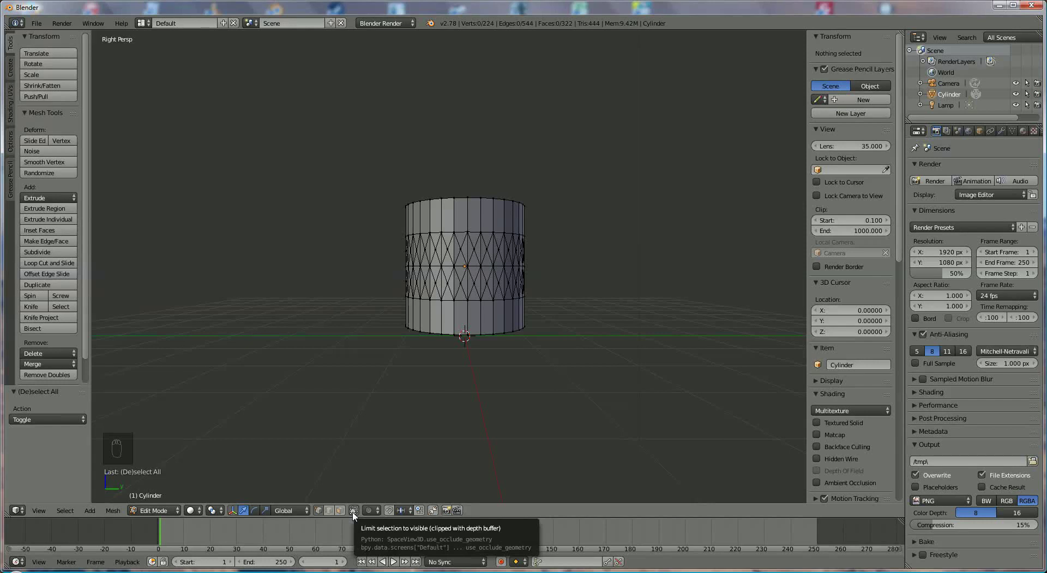
left_click(354, 511)
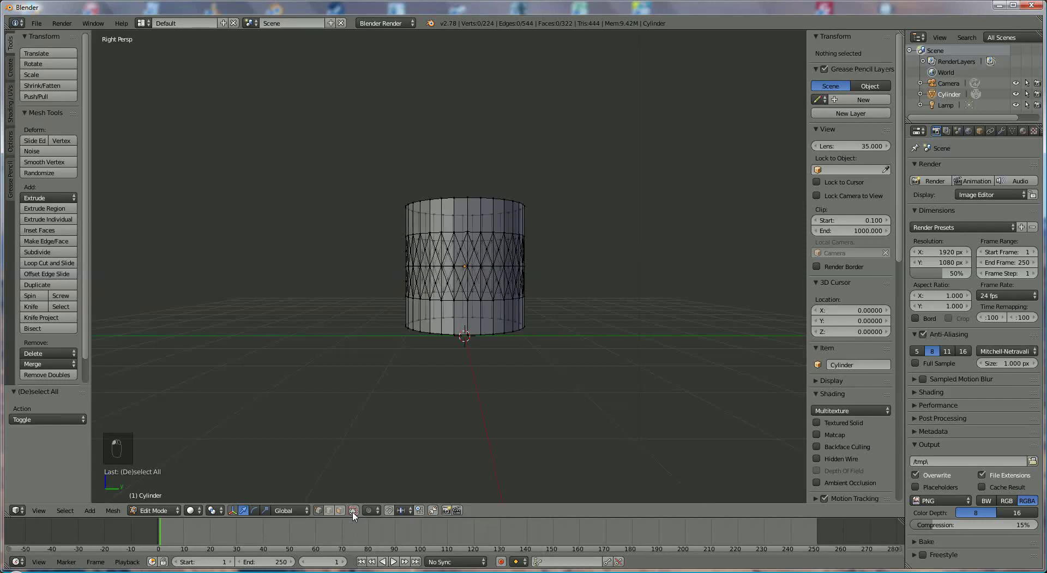
scroll(597, 377, "up", 2)
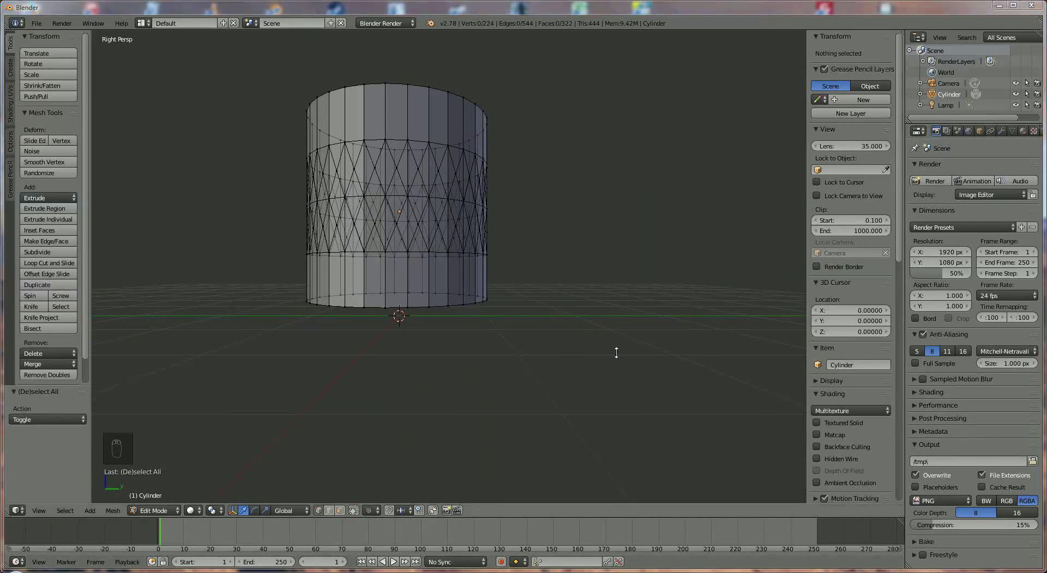
mouse_move(540, 273)
middle_mouse_down()
mouse_move(589, 322)
mouse_move(559, 292)
mouse_move(533, 285)
middle_mouse_up()
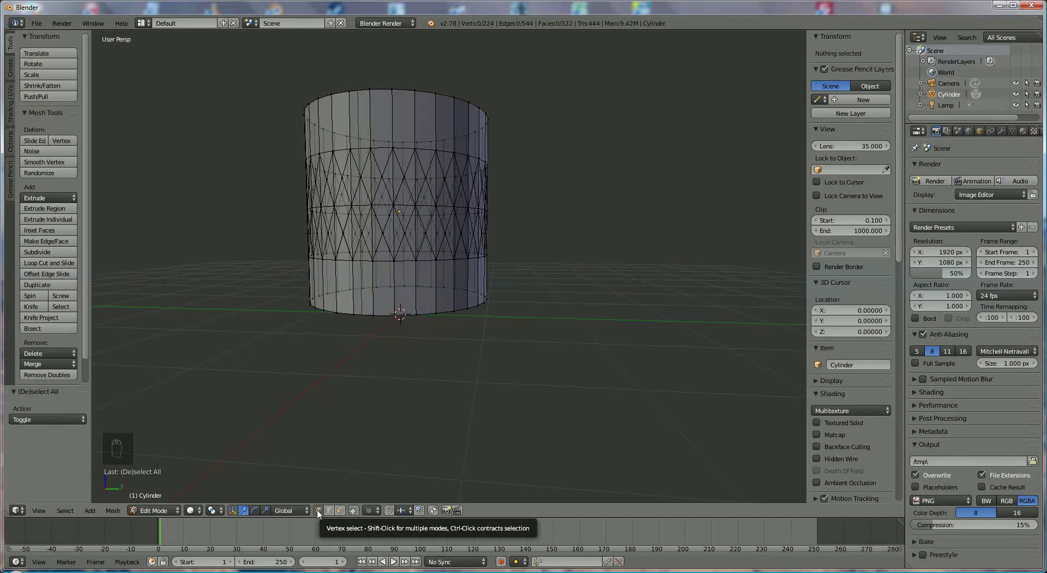
Step: Box-select the fan centre vertices across the middle band in two passes and frame them
key("b")
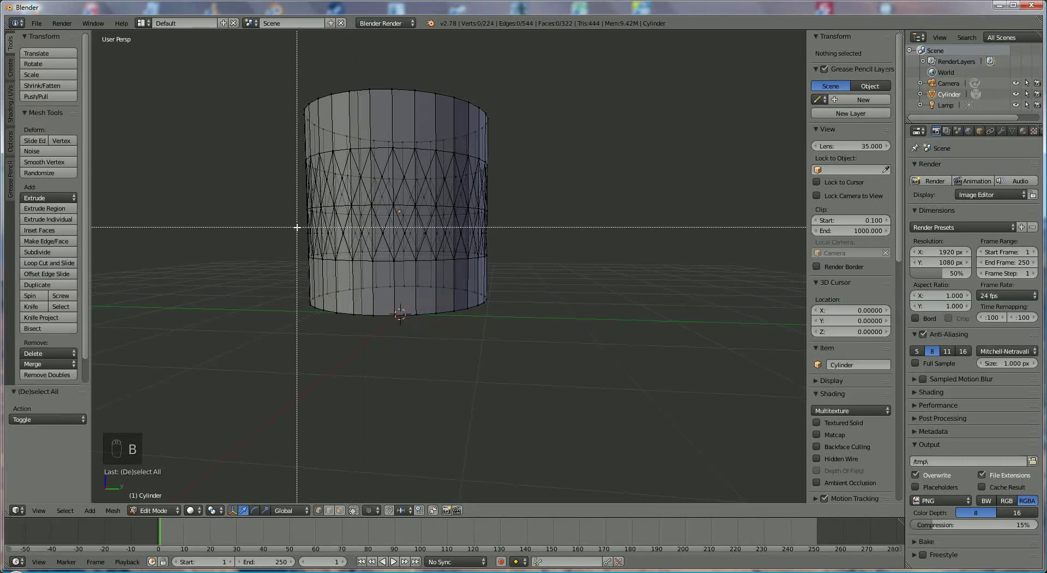
left_click_drag(297, 227, 496, 240)
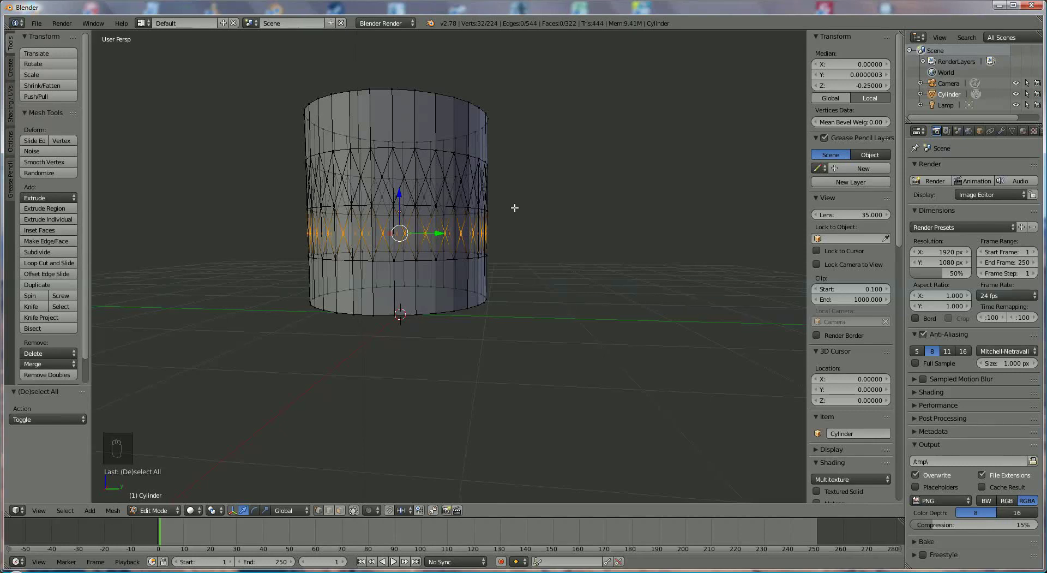
middle_click_drag(526, 187, 578, 231, "shift")
scroll(578, 230, "up", 3)
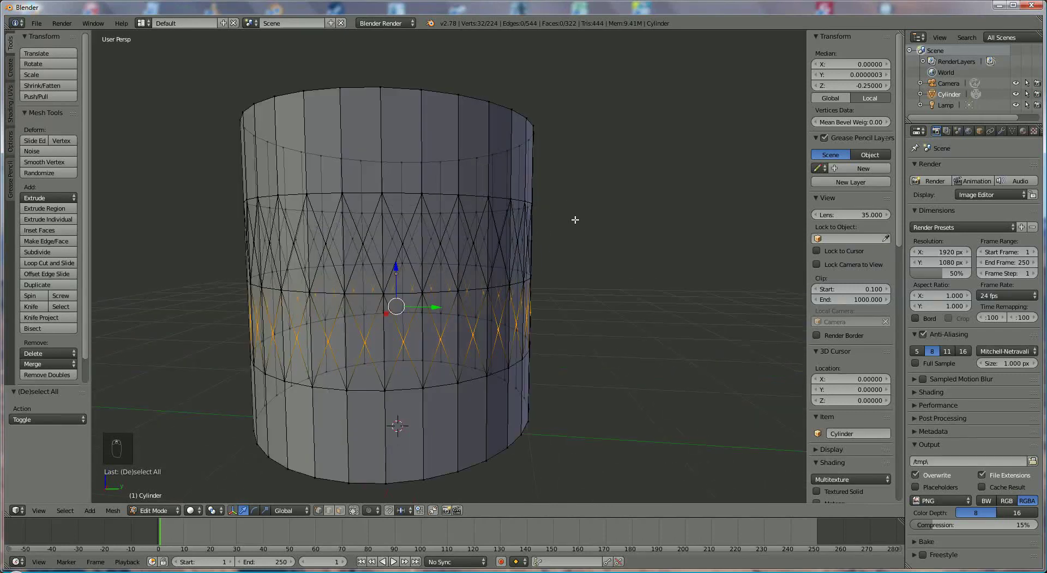
middle_click_drag(571, 202, 573, 200, "shift")
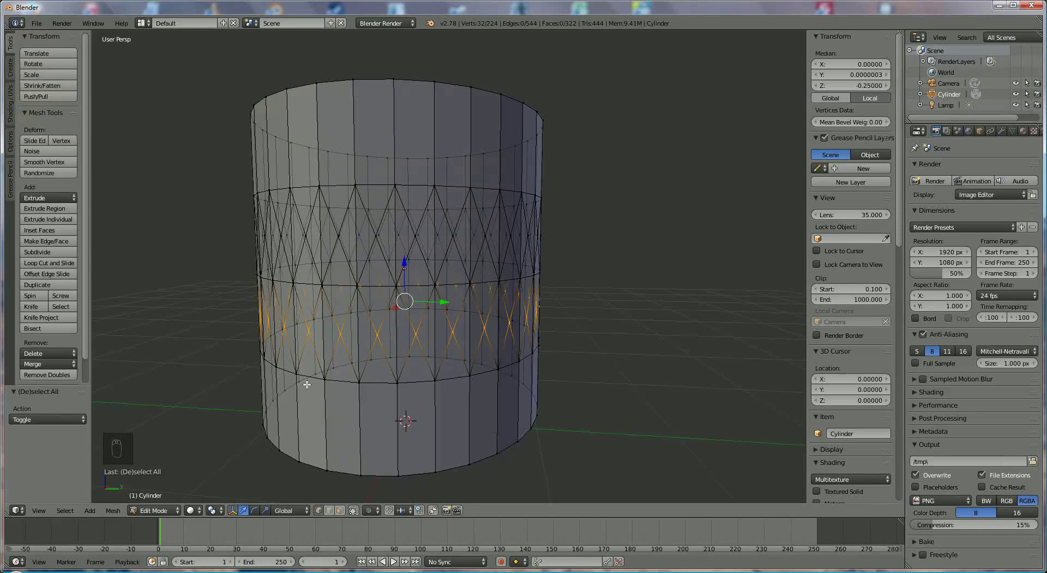
key("b")
left_click_drag(218, 228, 564, 252)
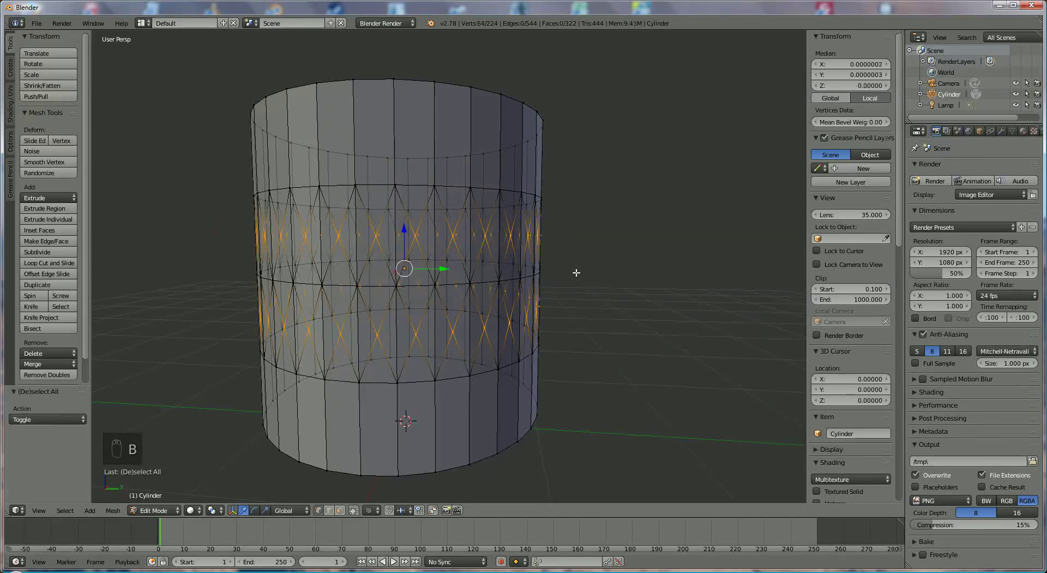
key("KP_Decimal")
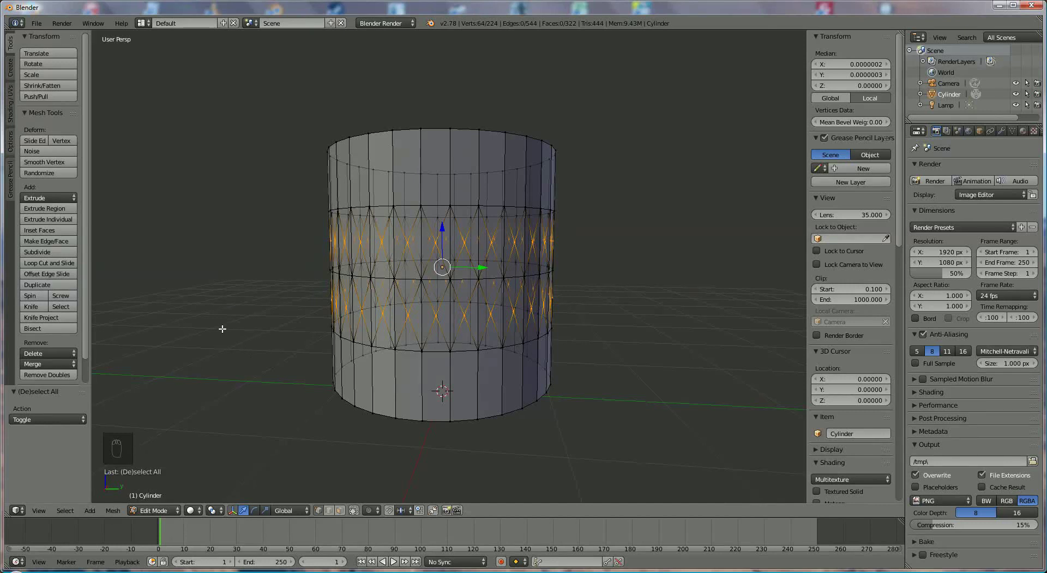
Step: Try a vertex-only bevel and cancel it, then scale the centre points outward to about 1.06
key("ctrl+b")
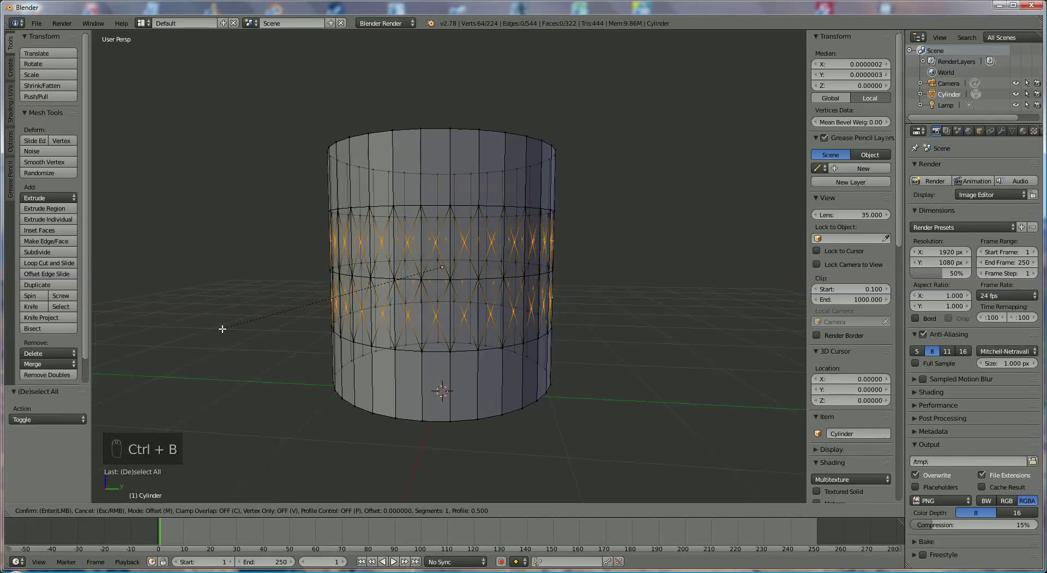
key("v")
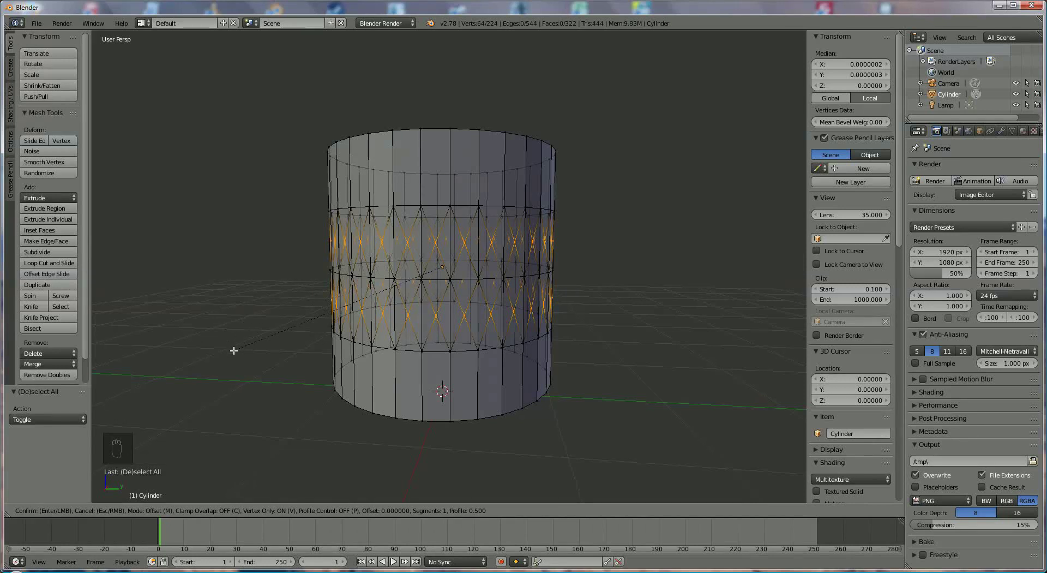
key("Escape")
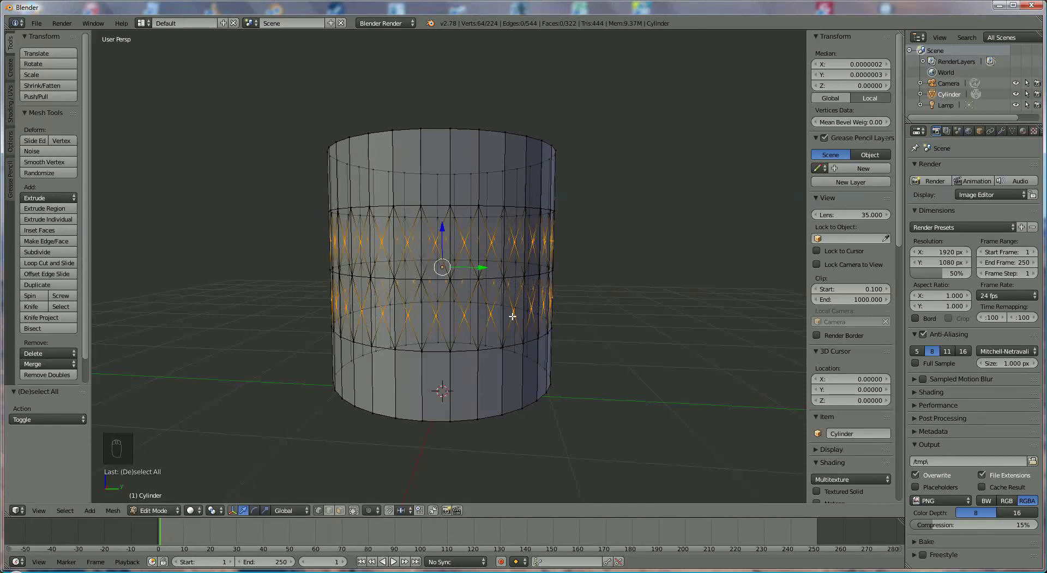
key("s")
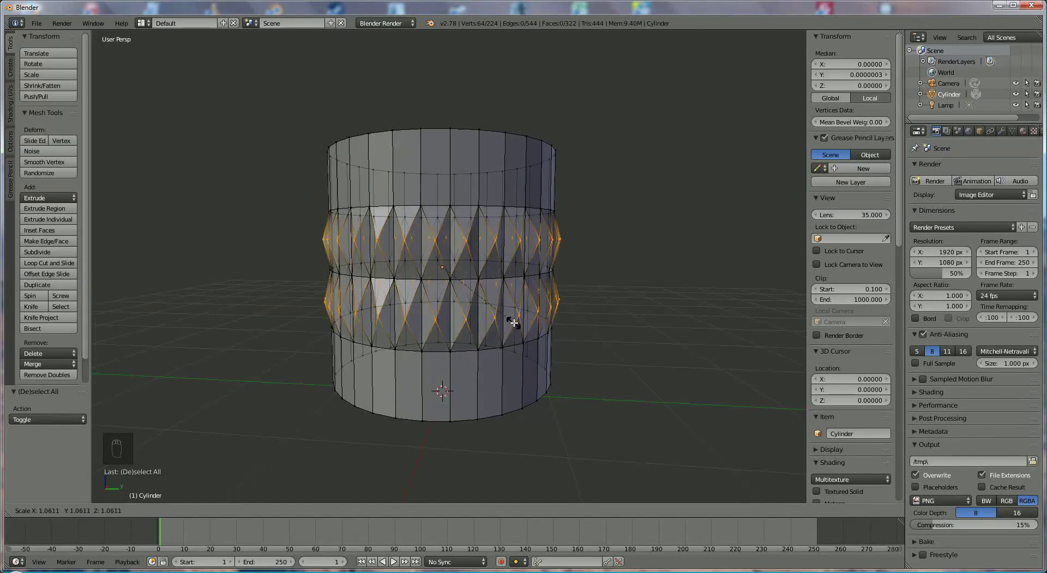
Step: Commit the 1.061 outward scale and begin a vertex-only bevel on the selected bands
left_click(513, 324)
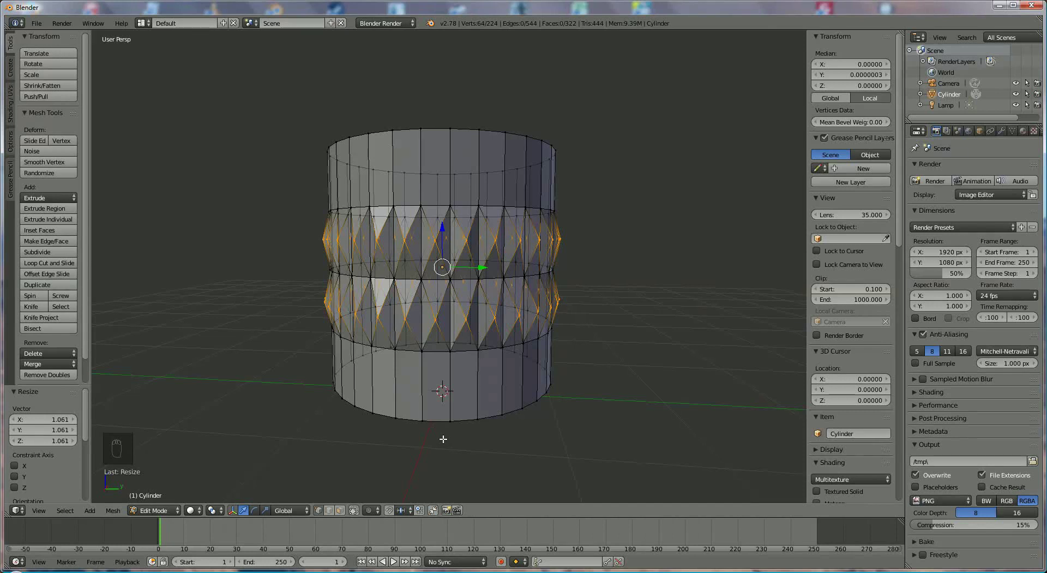
key("ctrl+b")
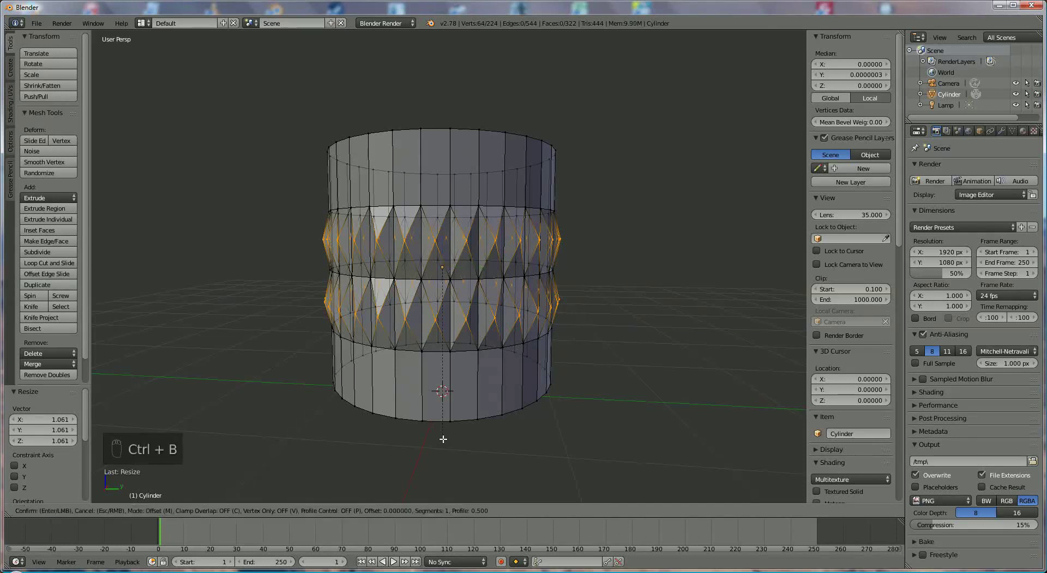
key("v")
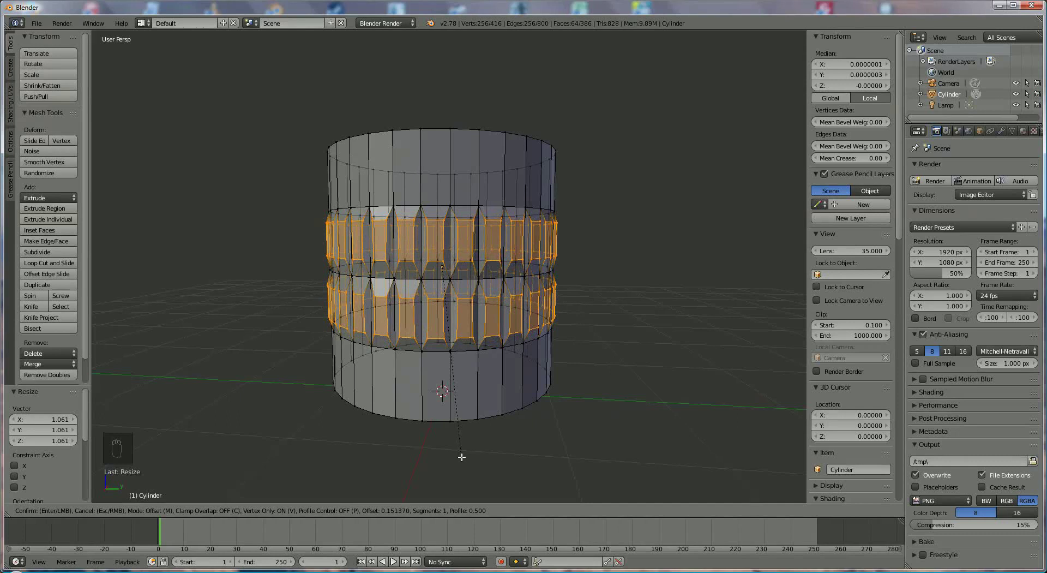
Step: Confirm the vertex bevel, then add a second 2-segment bevel at offset 0.029
left_click(462, 456)
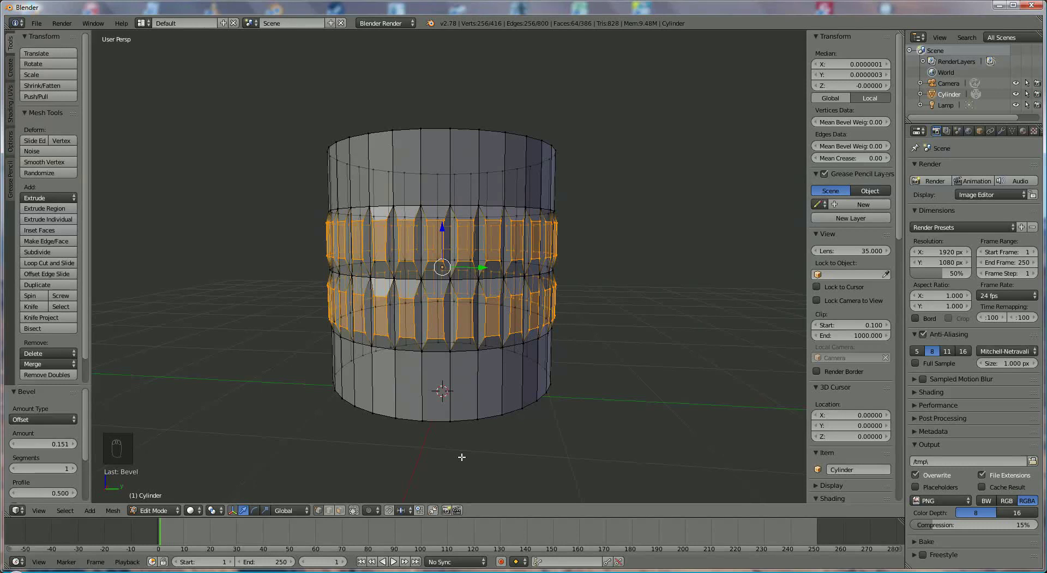
key("ctrl+b")
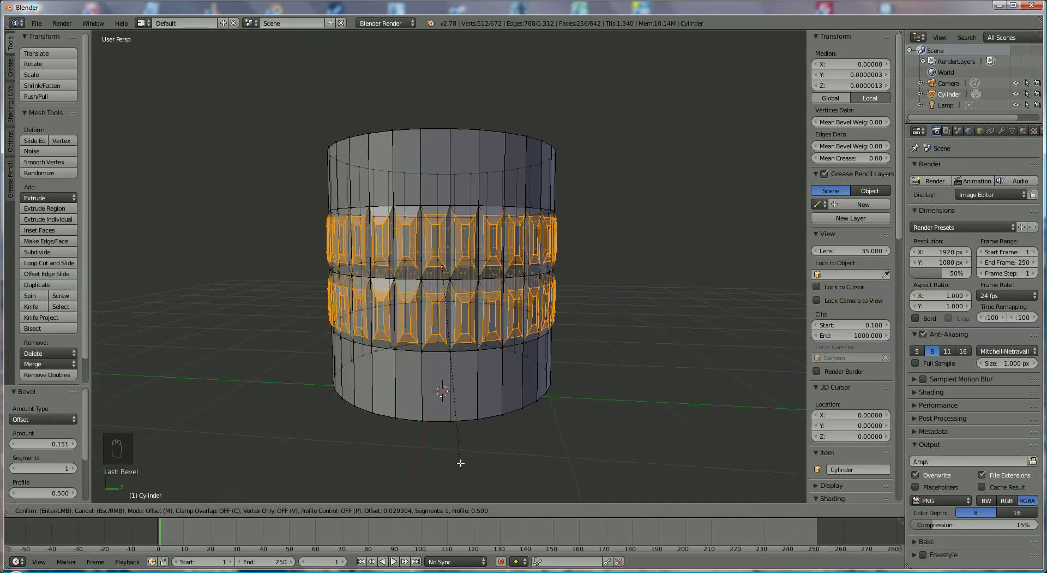
scroll(461, 462, "up", 1)
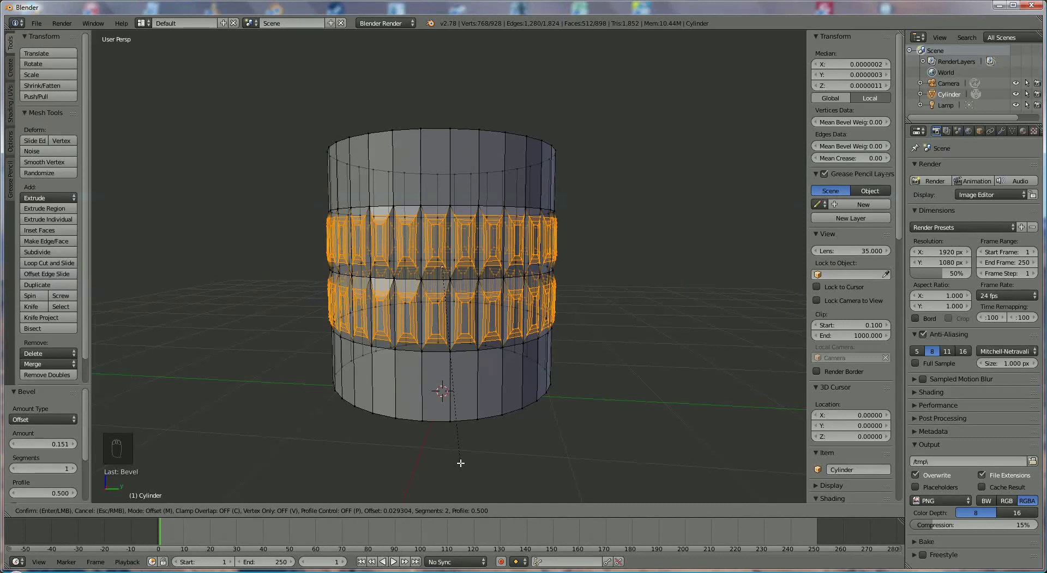
left_click(461, 462)
key("Escape")
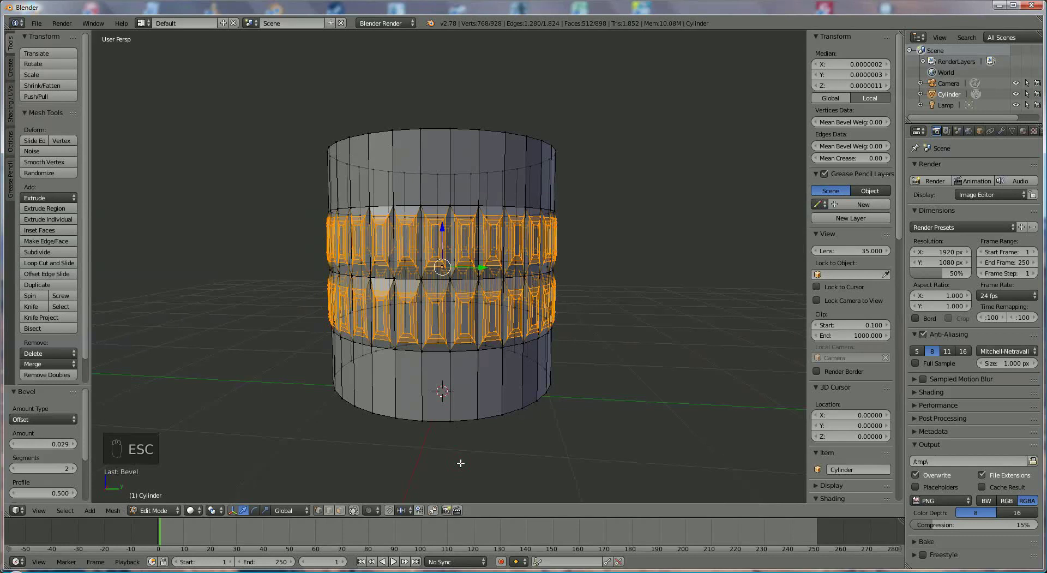
Step: Return to Object Mode to see the cylinder's shaded rows of faceted studs
key("Escape")
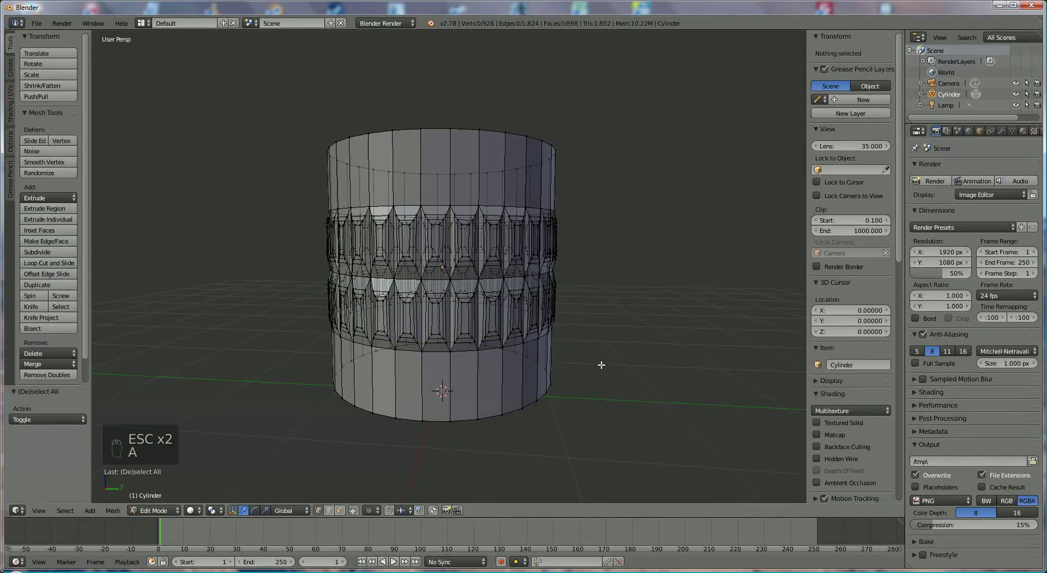
left_click(163, 510)
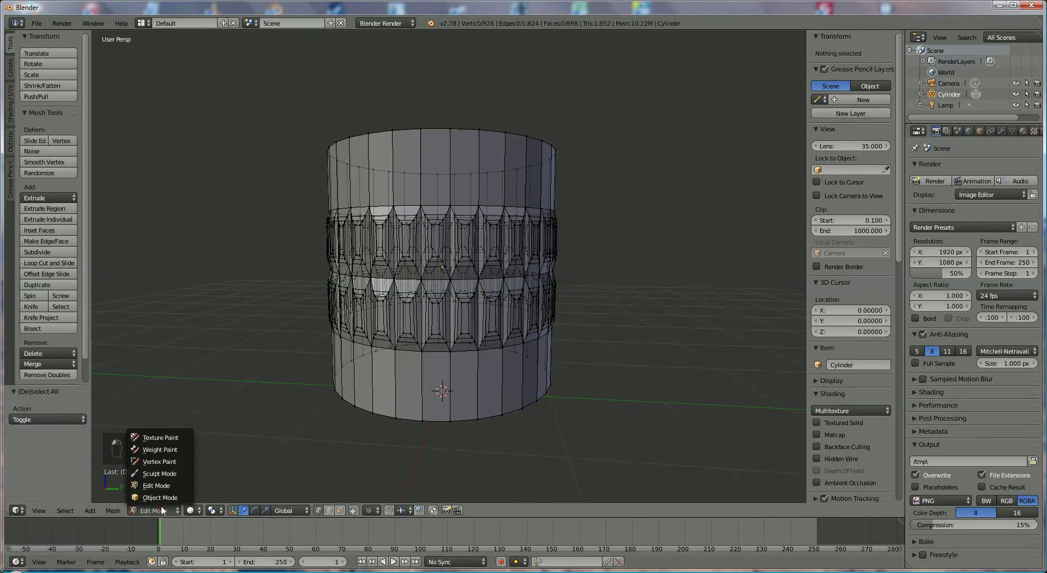
left_click(159, 496)
scroll(654, 417, "down", 2)
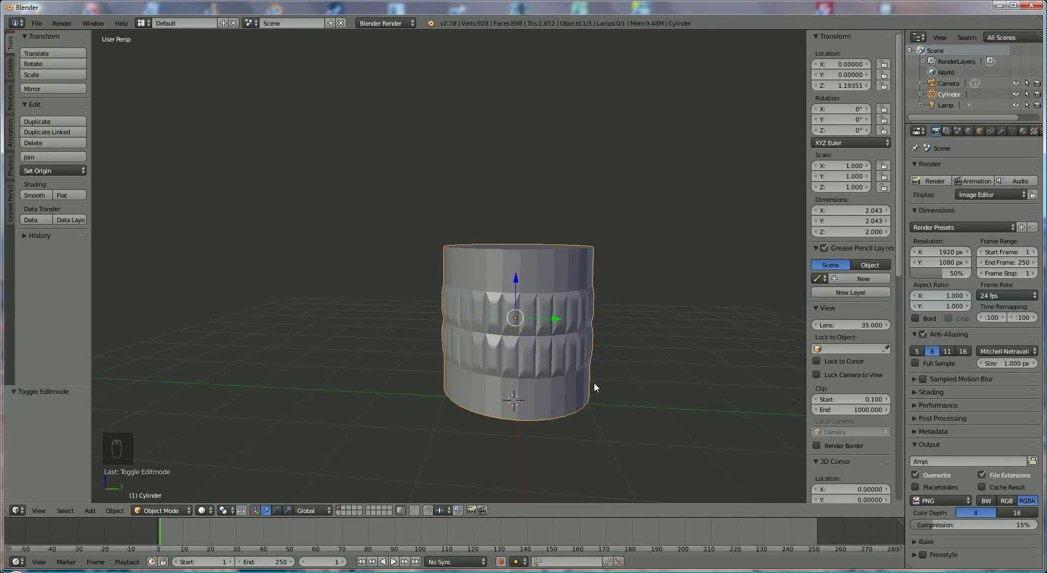
Step: Duplicate the cylinder and move the copy -2.832 along Y beside the original
key("shift+d")
key("x")
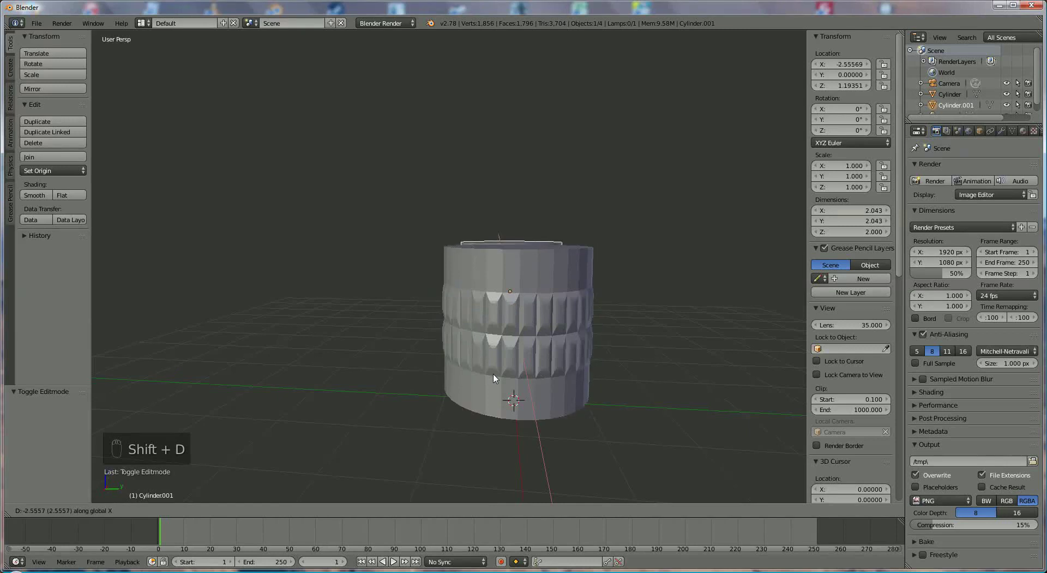
key("y")
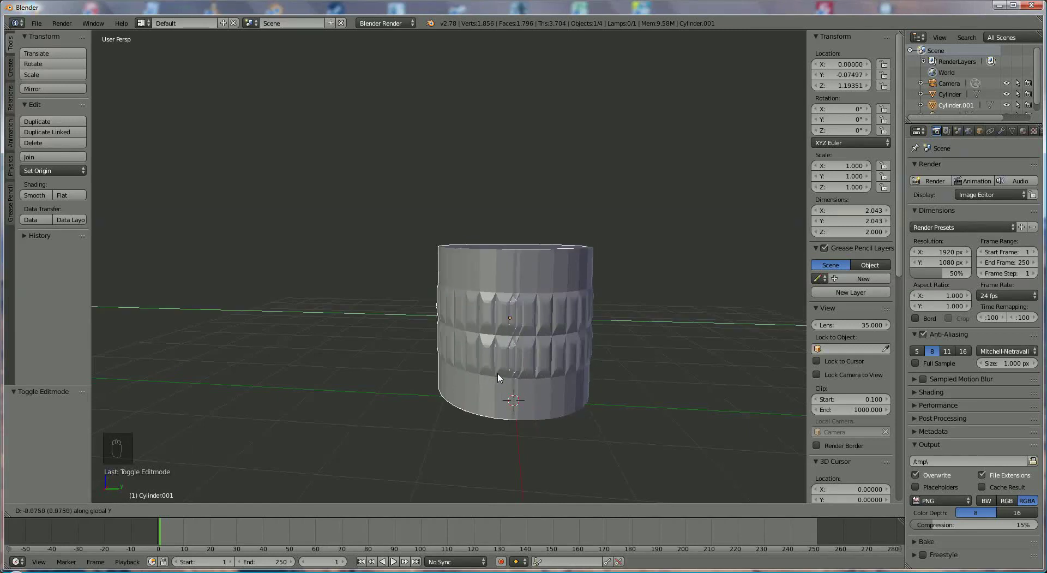
left_click(401, 374)
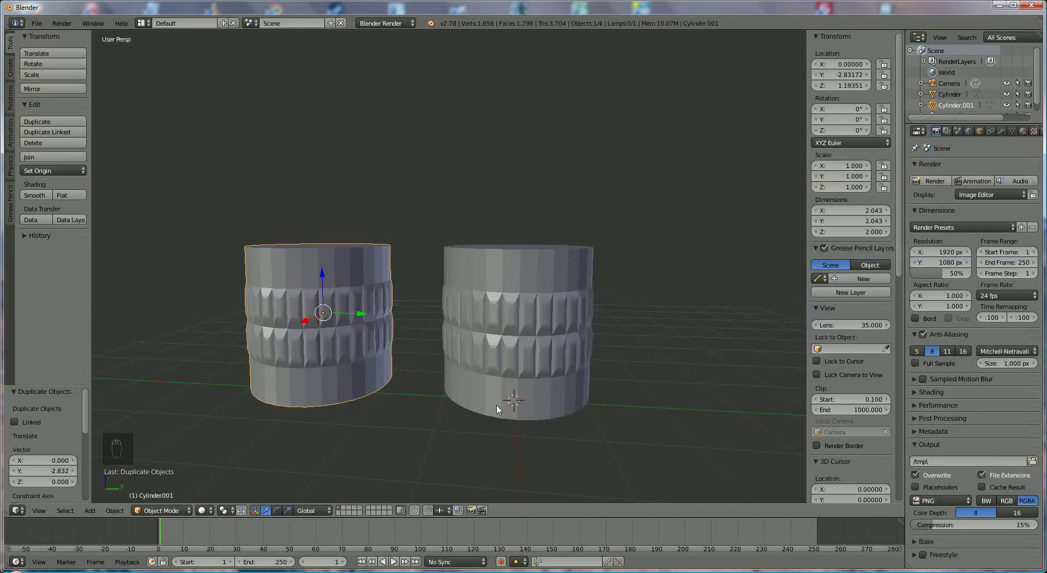
left_click(174, 508)
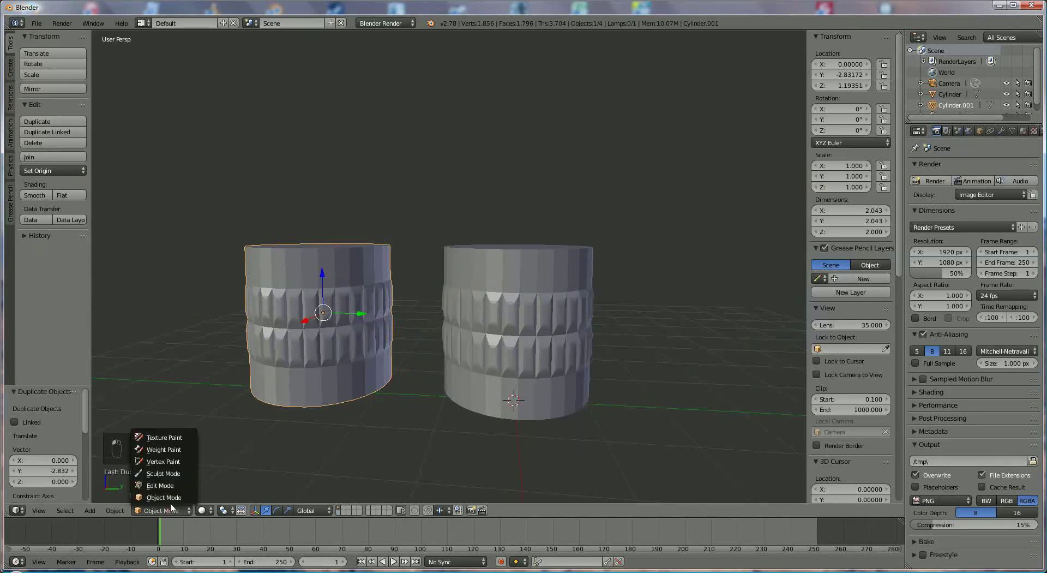
Step: Enter Edit Mode on Cylinder.001 and add a Subdivision Surface modifier
left_click(166, 491)
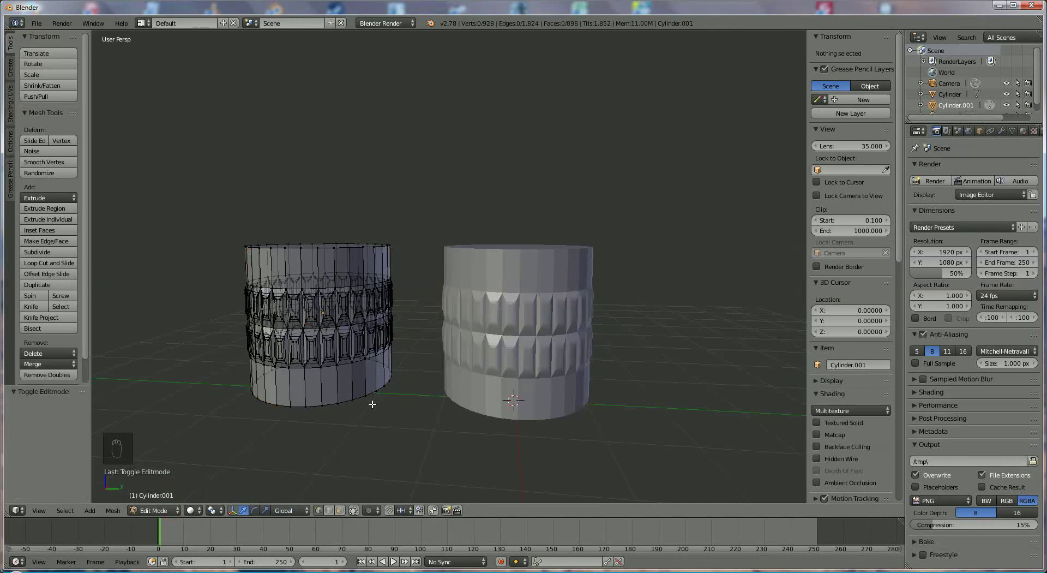
left_click(1002, 132)
left_click(971, 169)
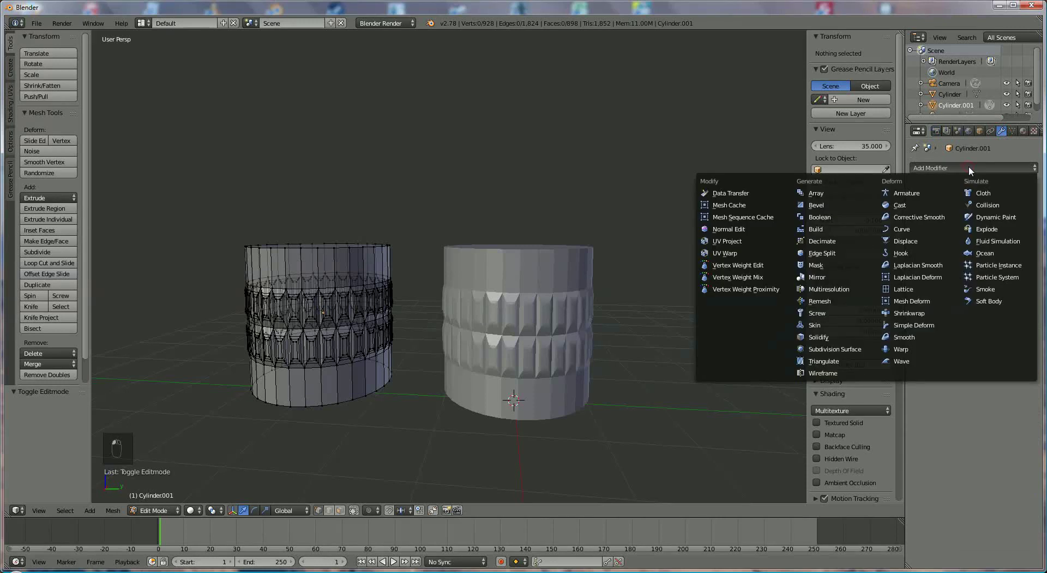
left_click(864, 349)
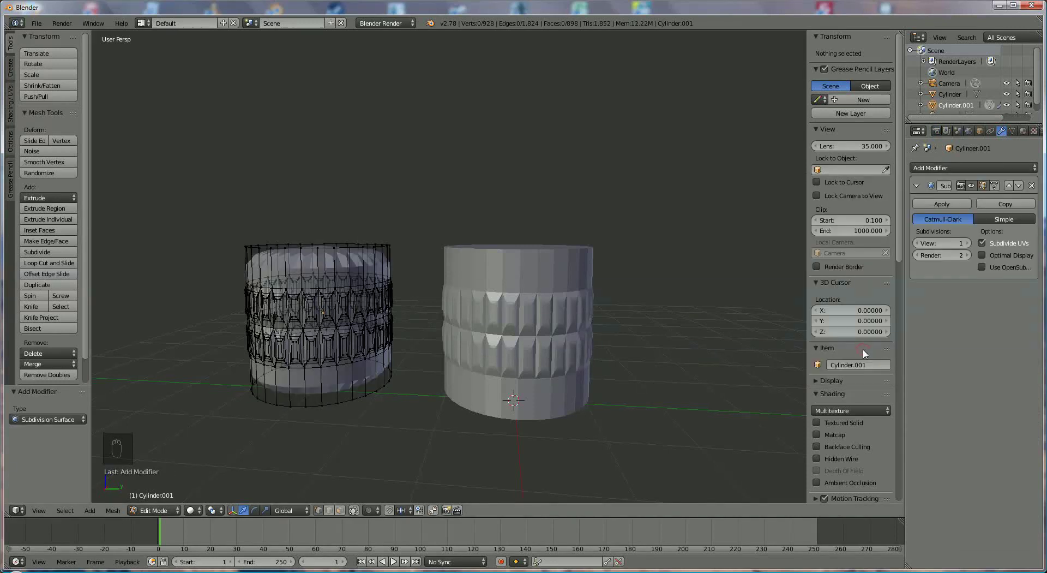
Step: Raise the modifier's View and Render subdivision levels to 4
left_click(967, 243)
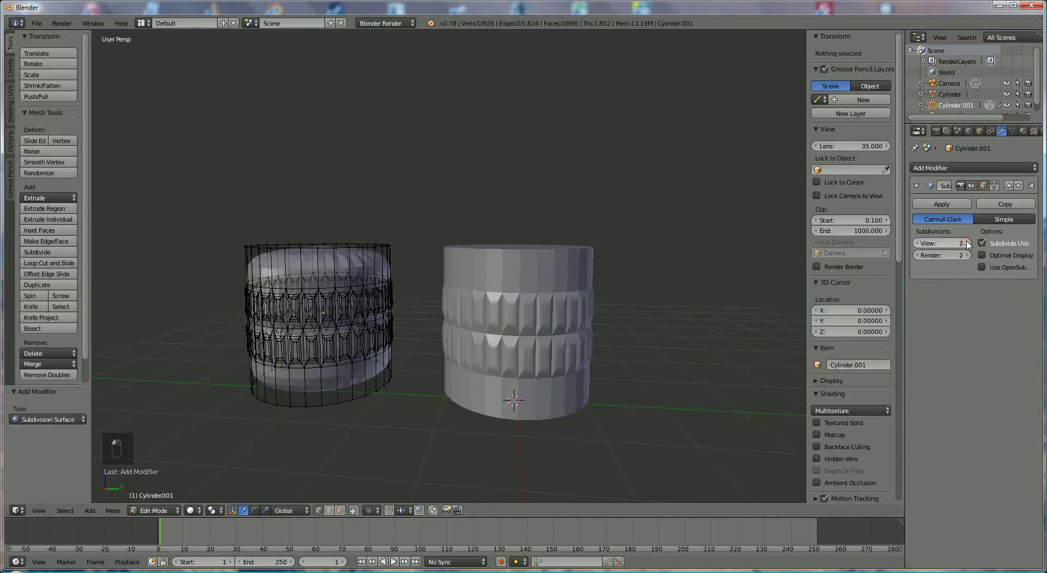
left_click(967, 243)
left_click(967, 243)
left_click(968, 256)
left_click(968, 256)
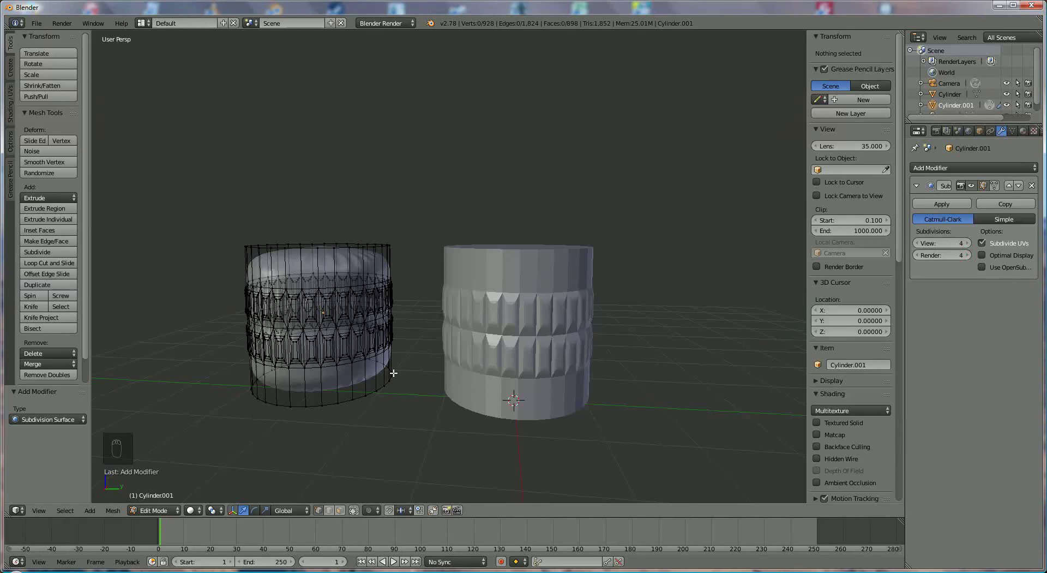
key("ctrl+r")
Step: Cut two edge loops on Cylinder.001, one slid near the bottom rim and one near the top
left_click(371, 374)
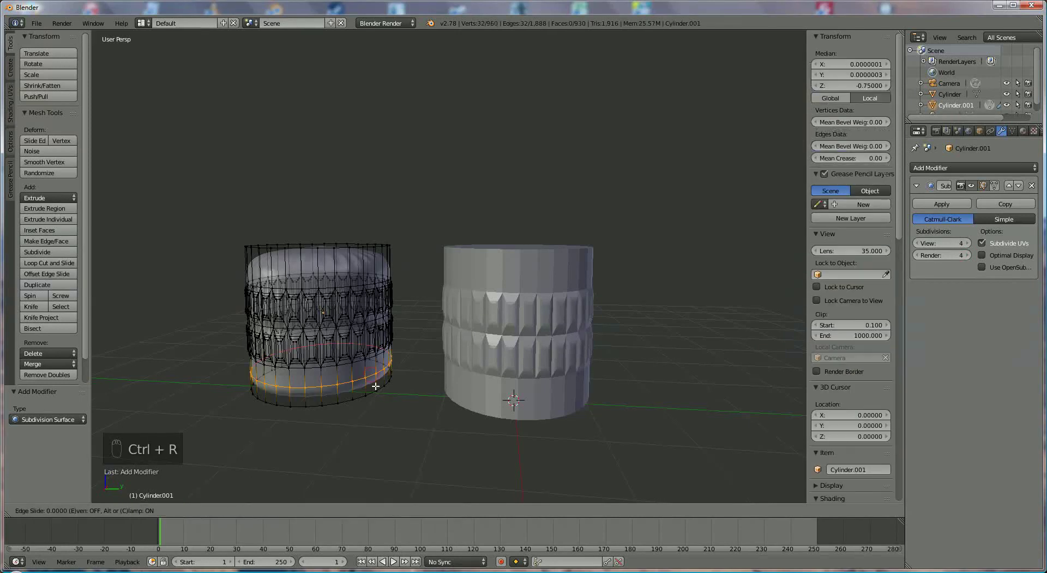
left_click(377, 397)
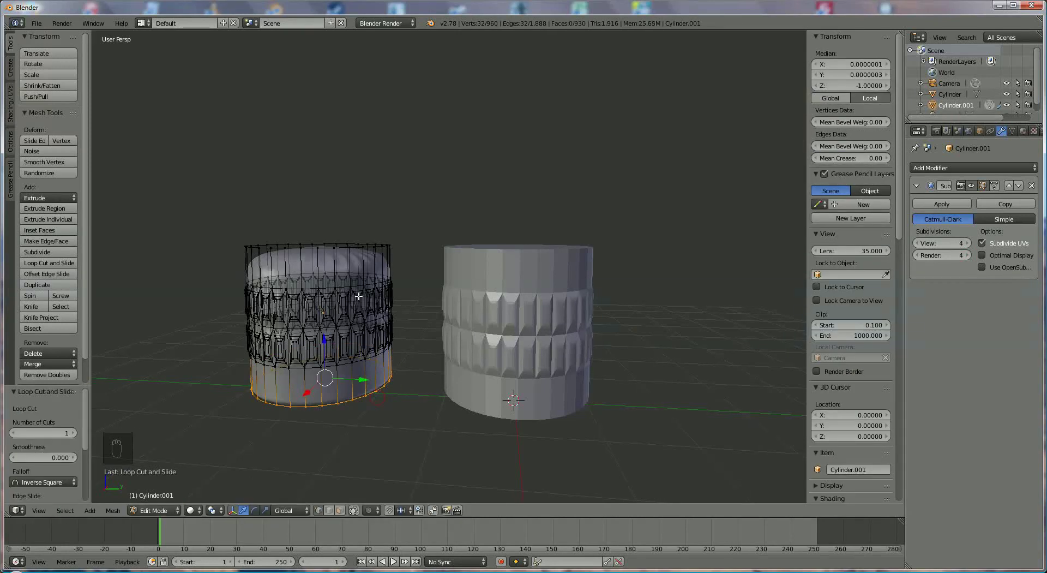
key("ctrl+r")
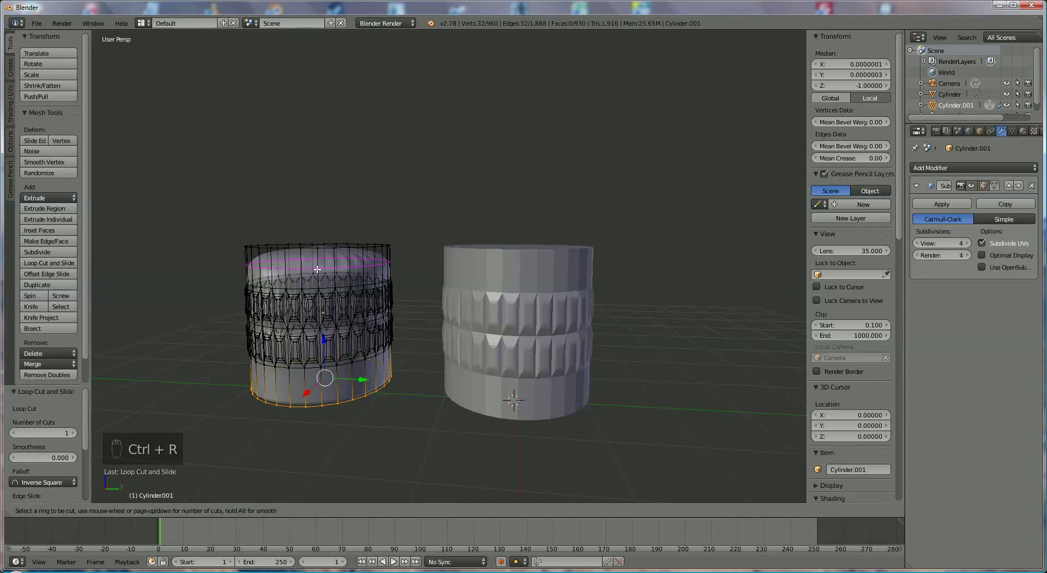
left_click(317, 269)
left_click(353, 402)
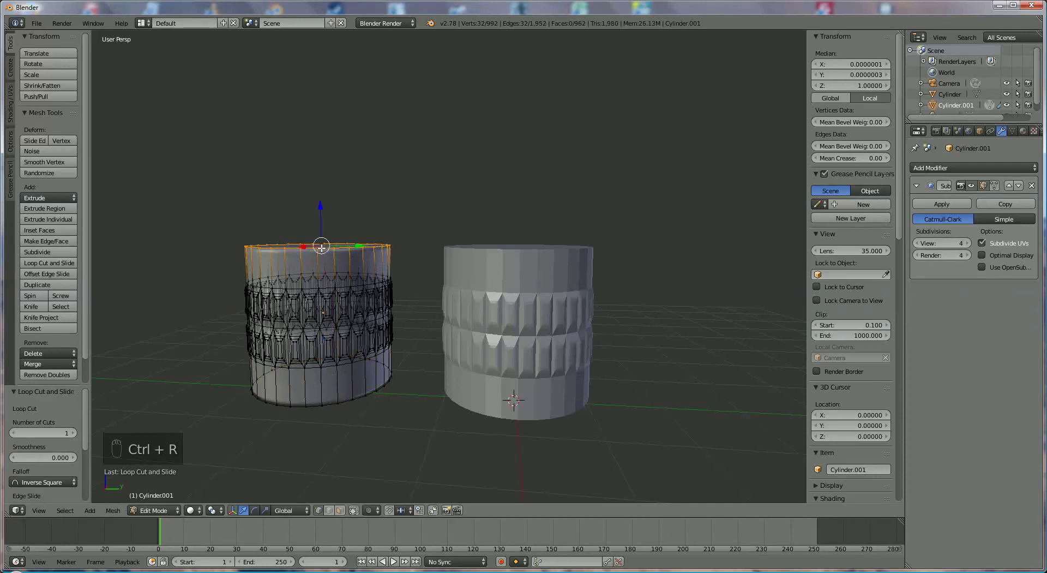
scroll(349, 425, "up", 1)
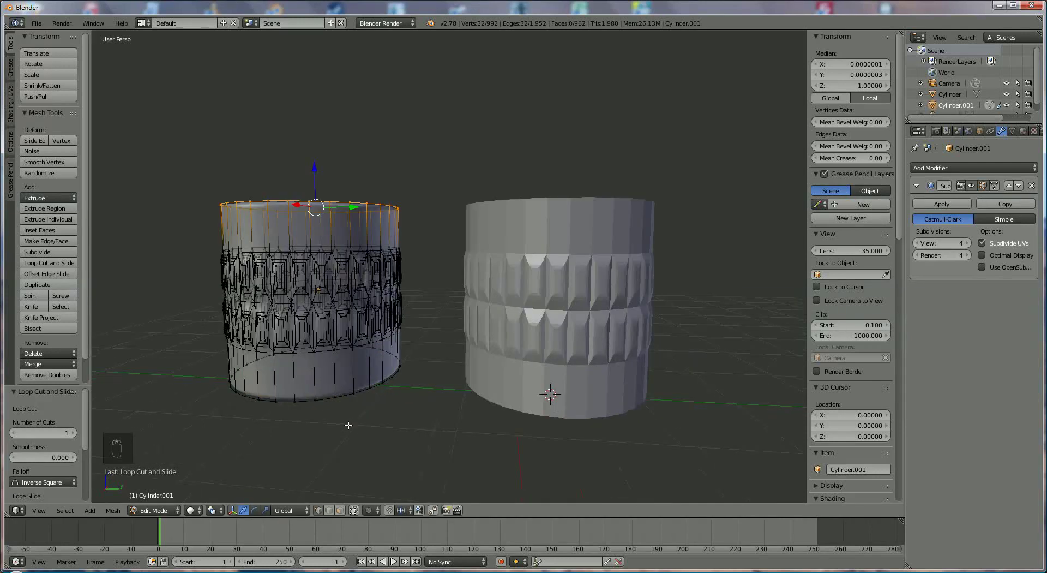
scroll(348, 425, "up", 1)
left_click(154, 510)
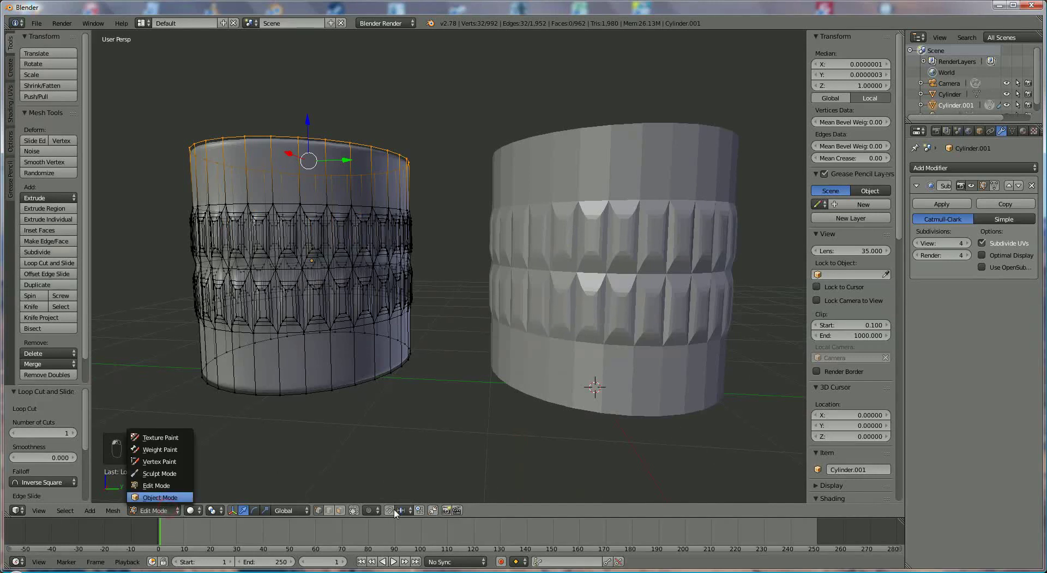
Step: Return to Object Mode, select the original right cylinder and add an Edge Split modifier
key("Tab")
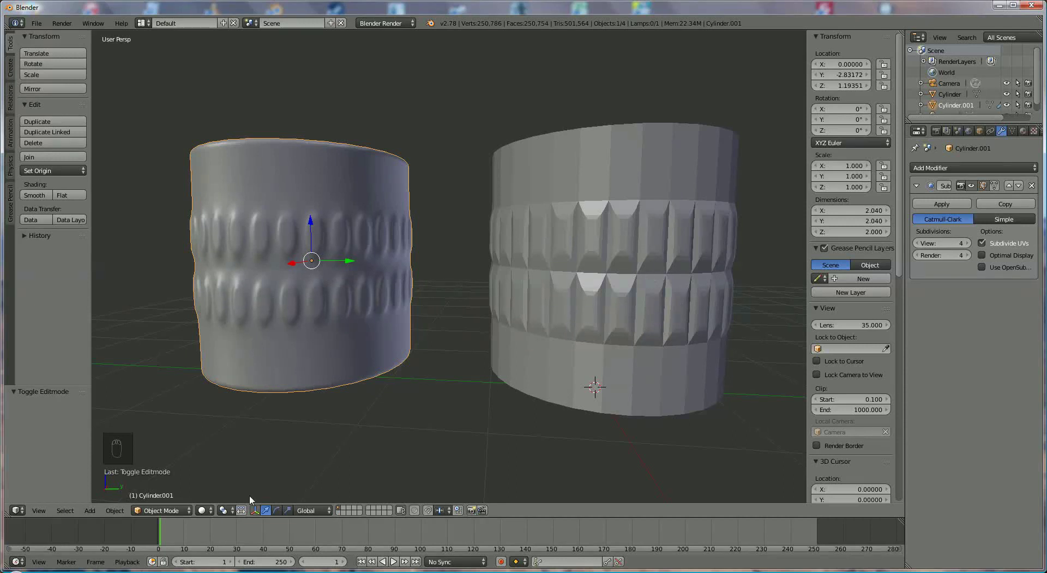
right_click(615, 362)
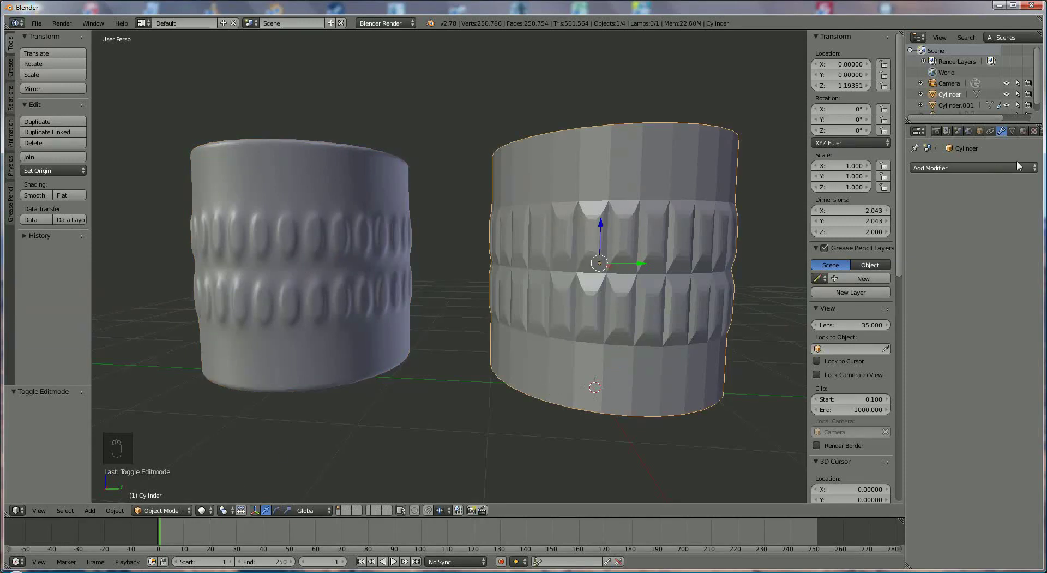
left_click(1001, 168)
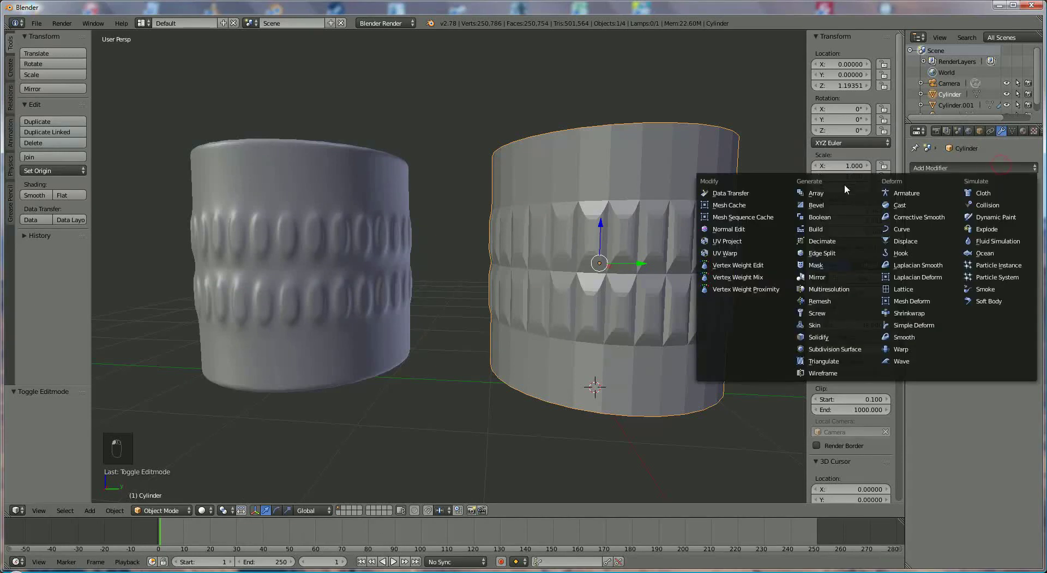
left_click(836, 253)
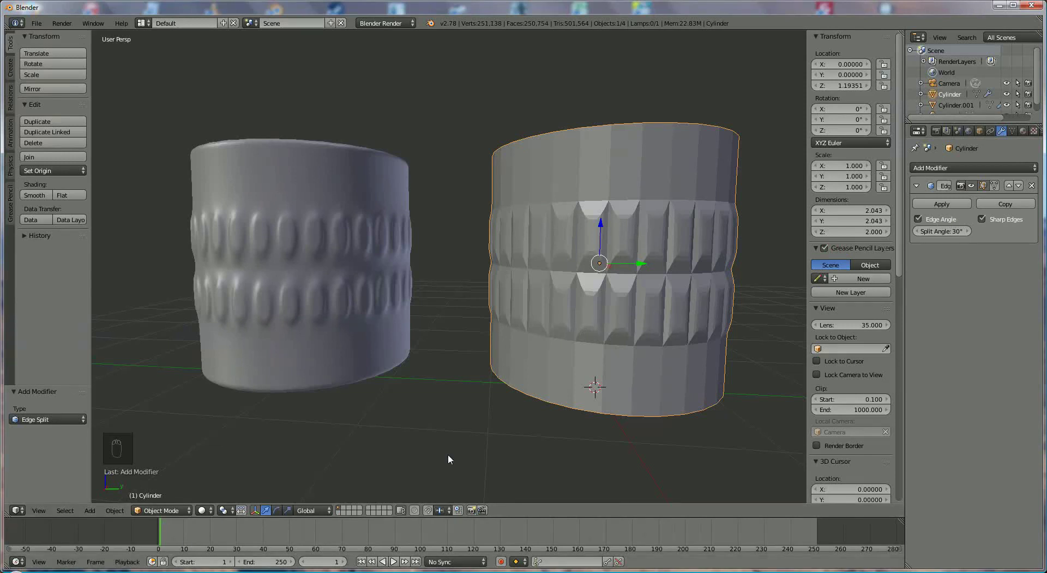
Step: Shade the right cylinder smooth and set its Edge Split angle to 12°
left_click(34, 195)
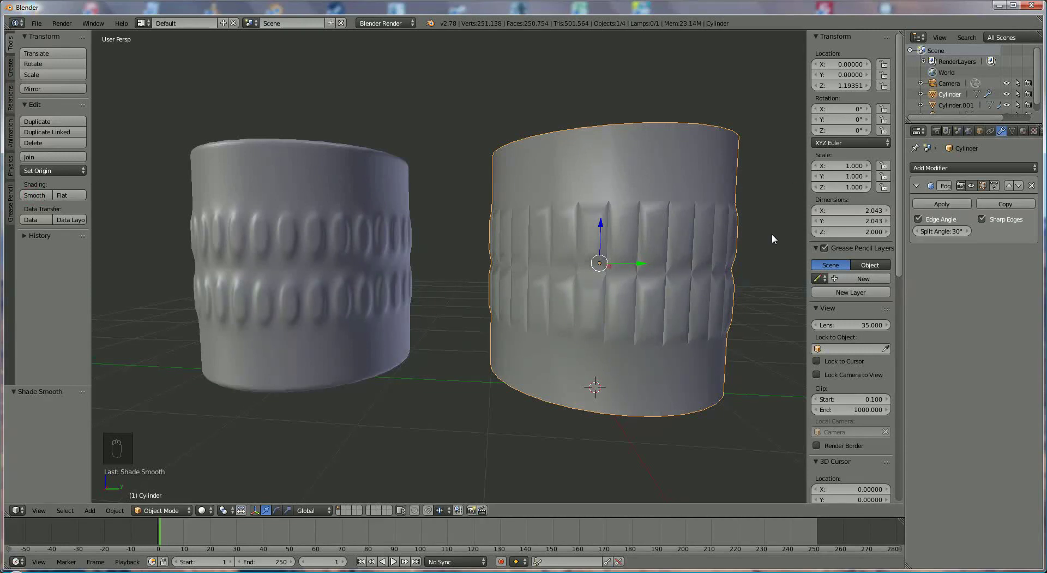
scroll(670, 287, "up", 1)
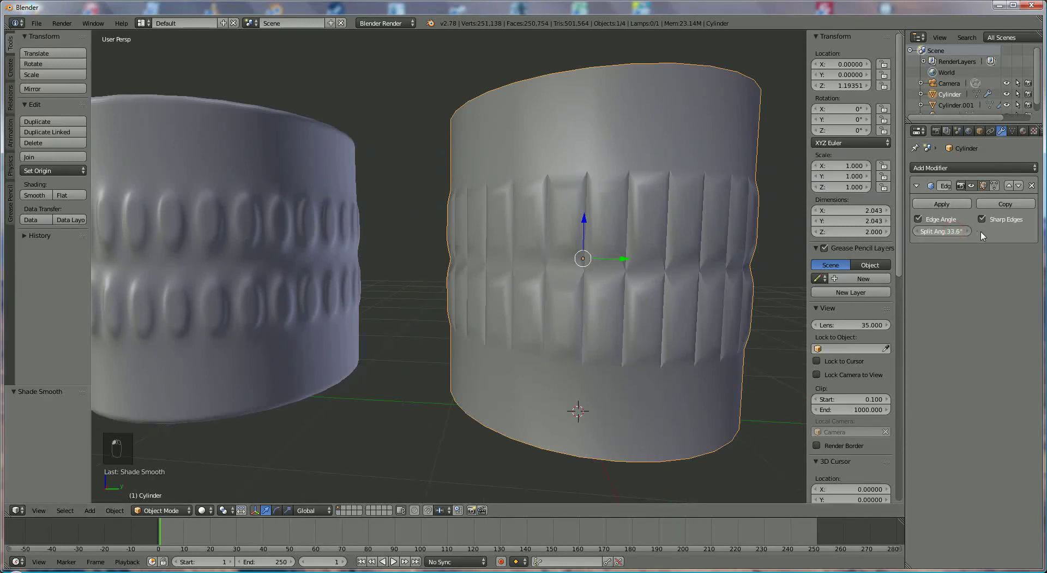
mouse_move(981, 234)
left_mouse_down()
mouse_move(1039, 240)
mouse_move(859, 241)
left_mouse_up()
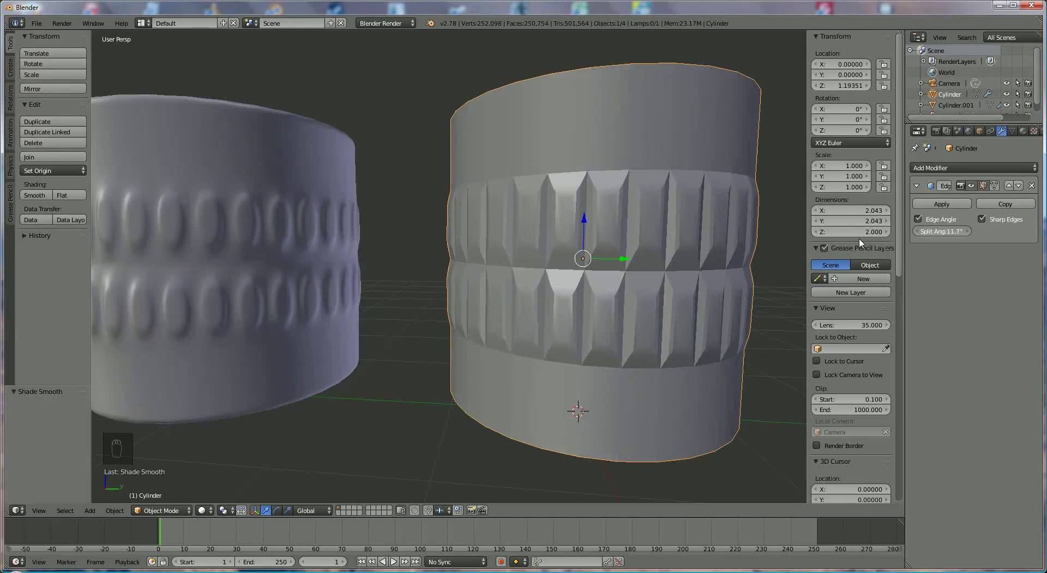
left_click(955, 234)
type("12")
key("Return")
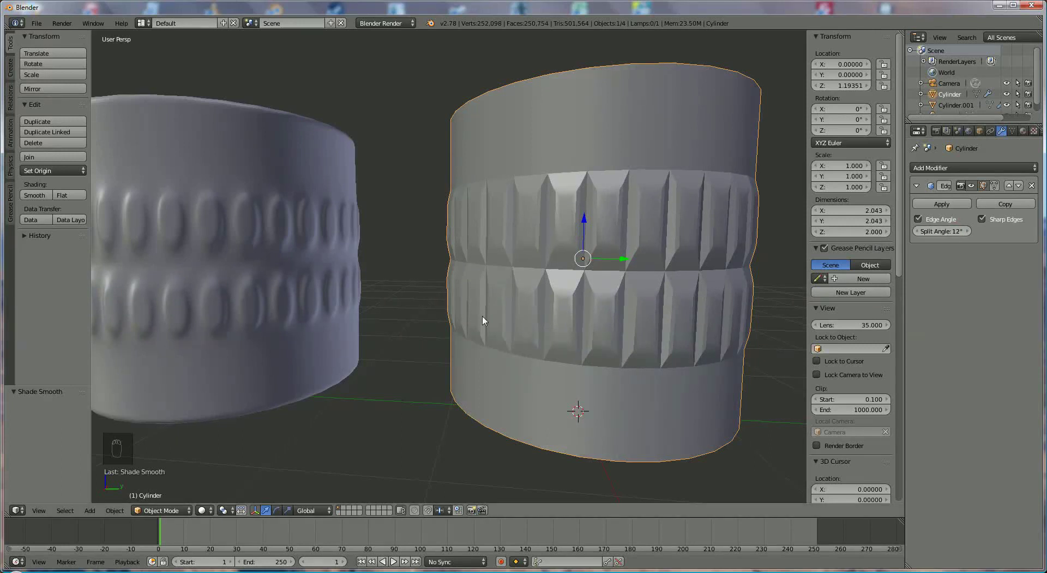
scroll(456, 325, "down", 4)
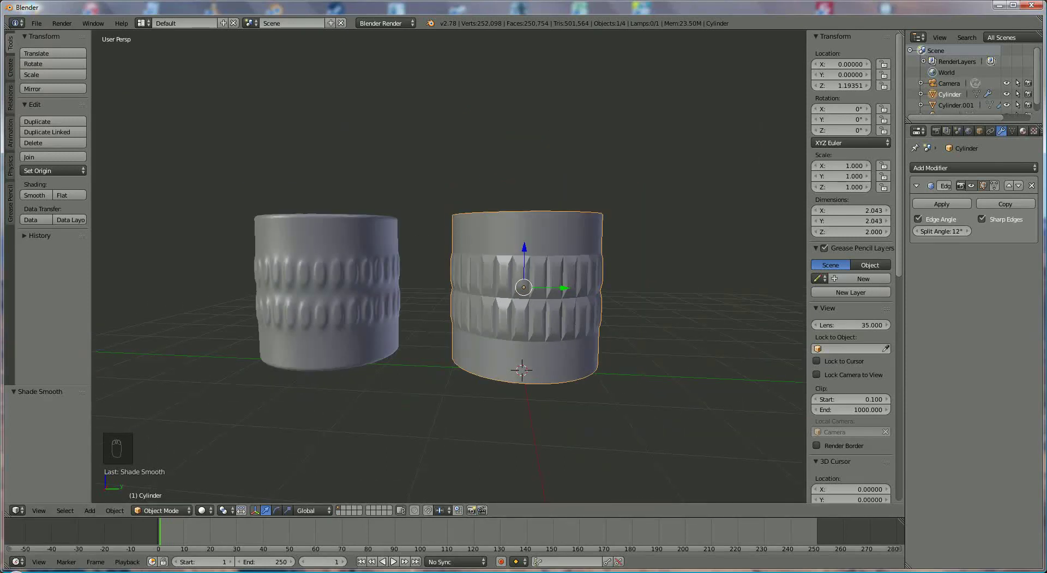
Step: Apply the Edge Split modifier and create a new material named 'black'
left_click(942, 204)
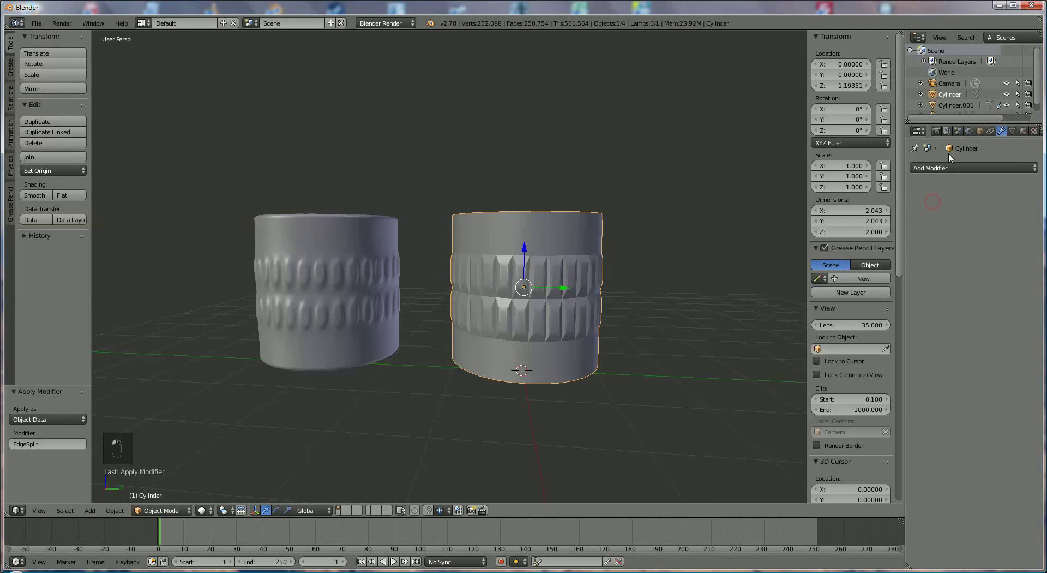
left_click(1023, 131)
left_click(948, 203)
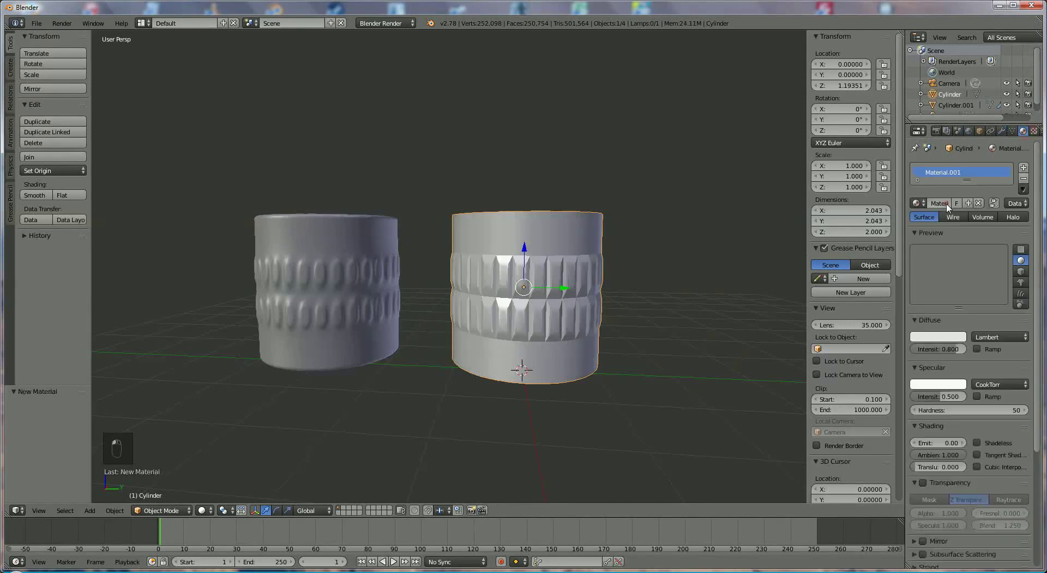
left_click(934, 204)
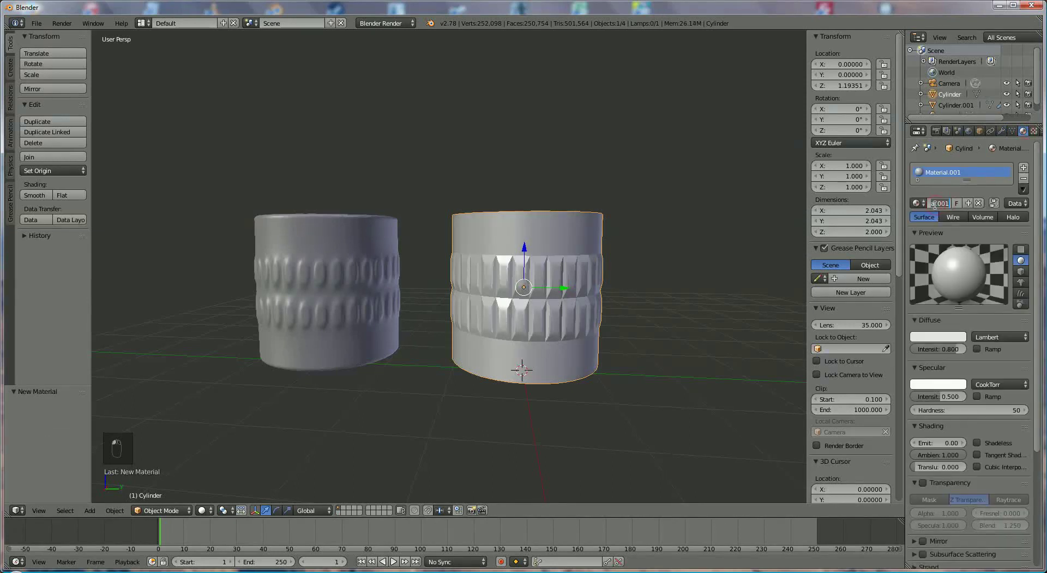
key("BackSpace")
type("black")
key("Return")
Step: Make 'black' dark grey (0.124) at intensity 1.0, specular 0.142, with shadow casting off
left_click(958, 336)
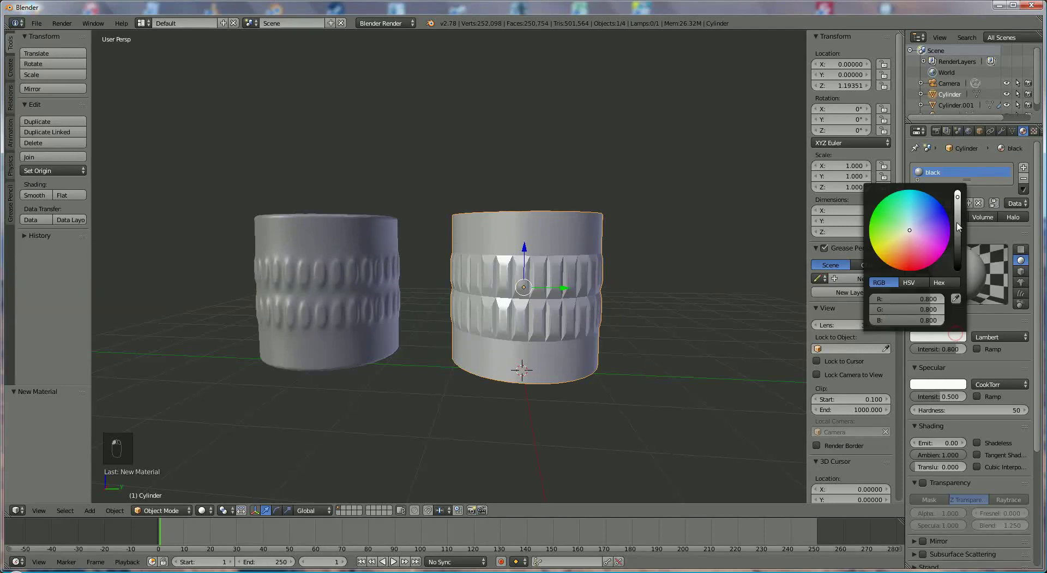
left_click_drag(958, 198, 958, 242)
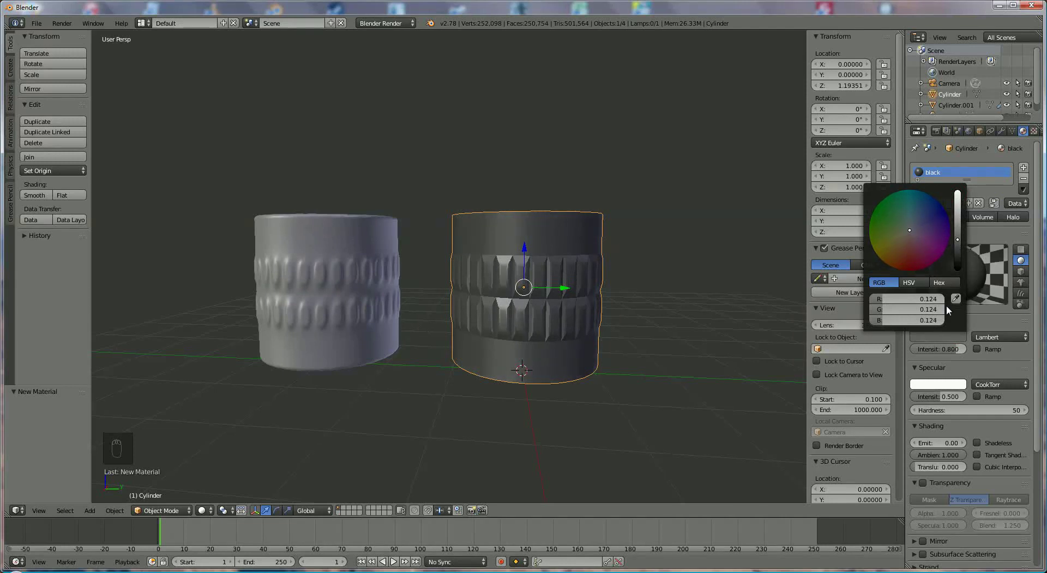
left_click_drag(953, 349, 976, 356)
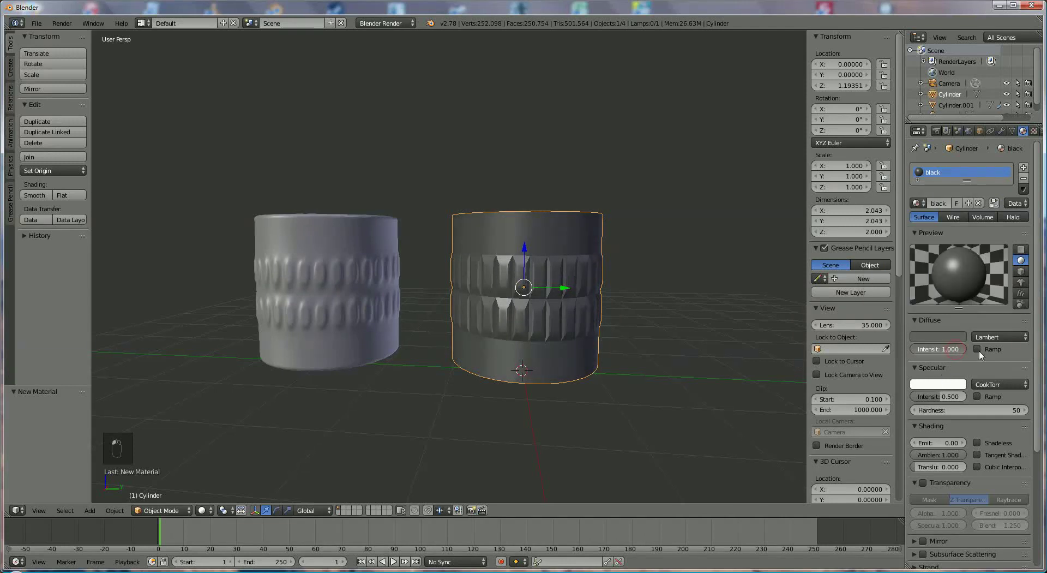
left_click_drag(927, 399, 919, 397)
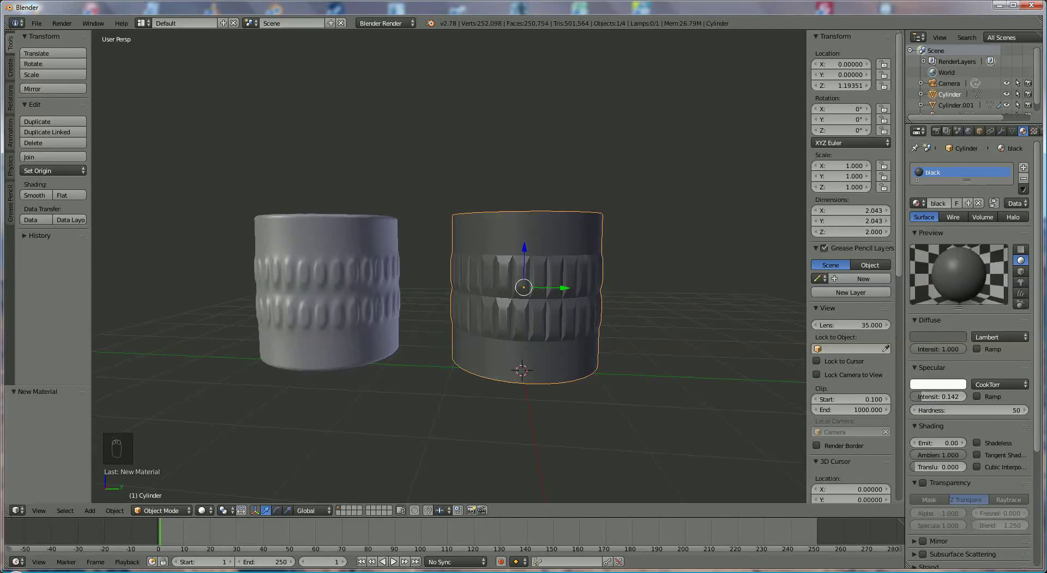
scroll(1038, 385, "down", 6)
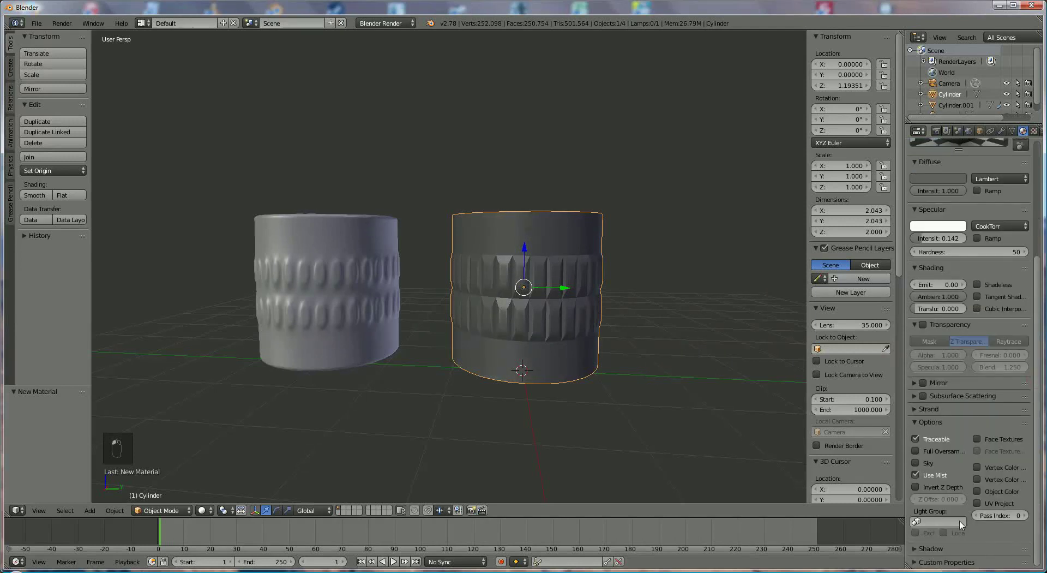
left_click(915, 549)
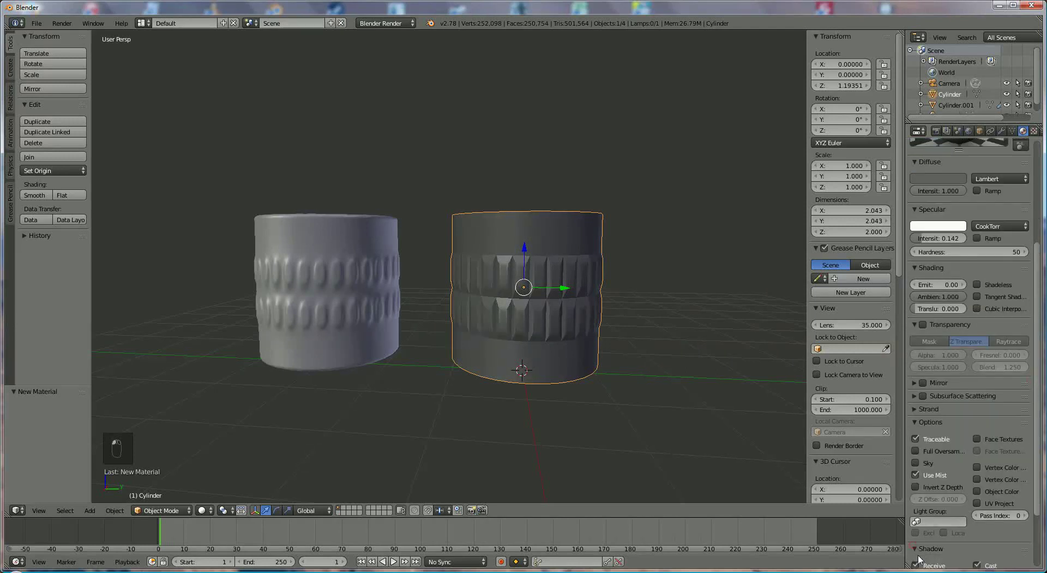
left_click(977, 565)
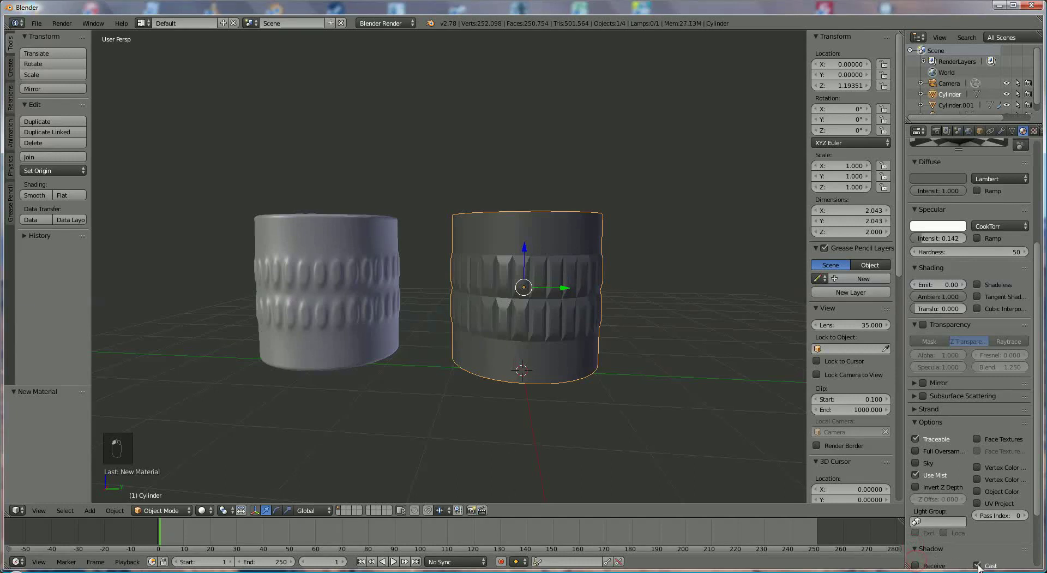
Step: Select the left cylinder and give it a new material
right_click(323, 224)
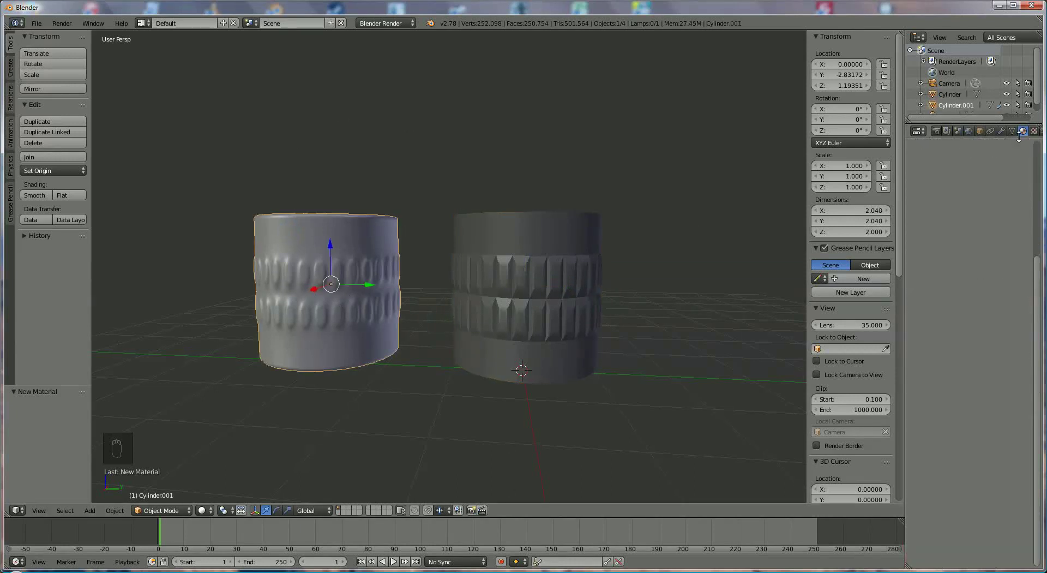
left_click_drag(1038, 264, 1033, 147)
left_click(963, 204)
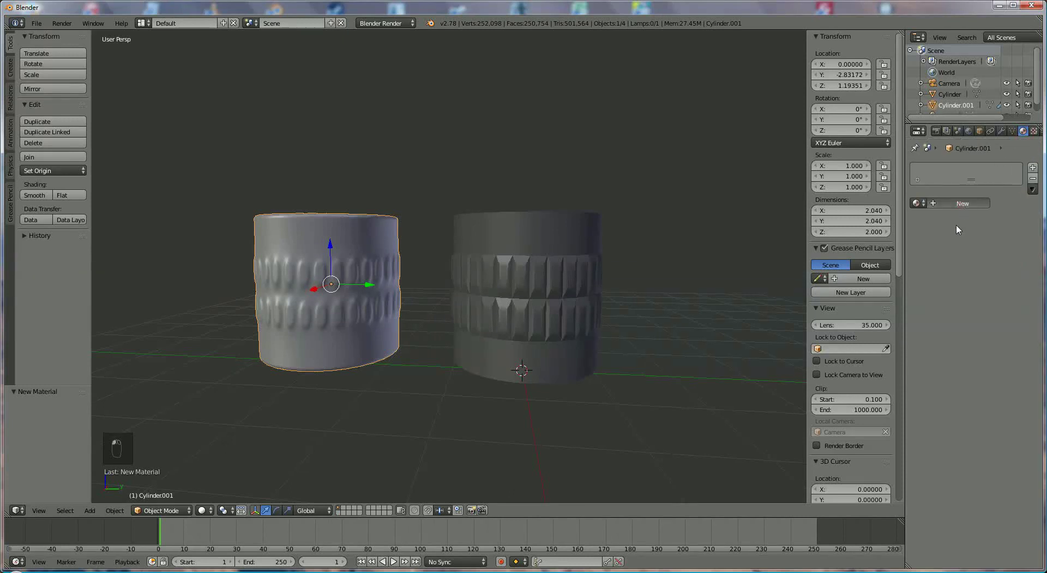
left_click(939, 203)
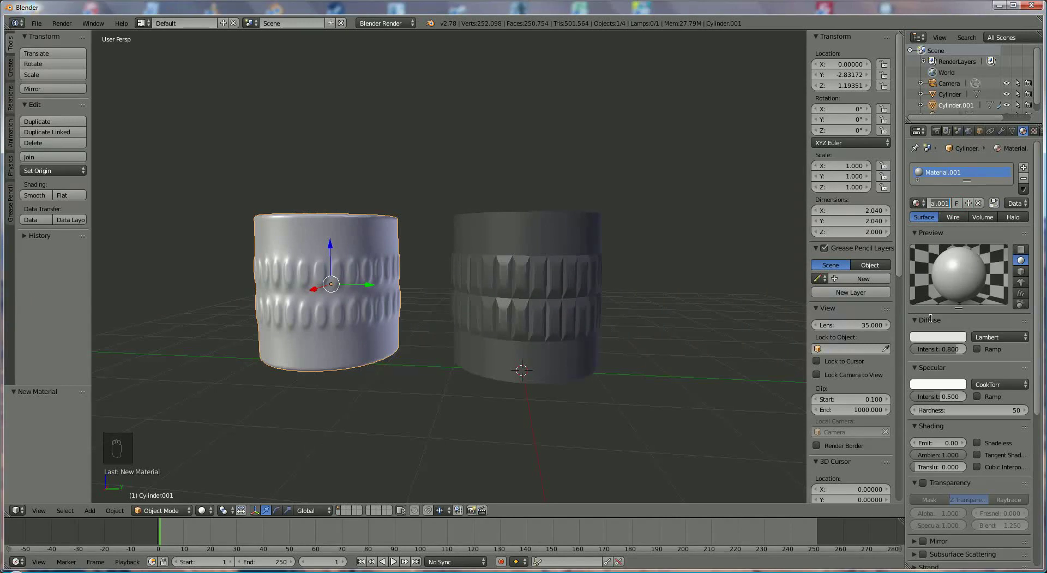
Step: Set diffuse to dark green (0.007/0.055/0.027) at intensity 1.0, specular 0.058, no shadow receiving
left_click_drag(940, 348, 964, 349)
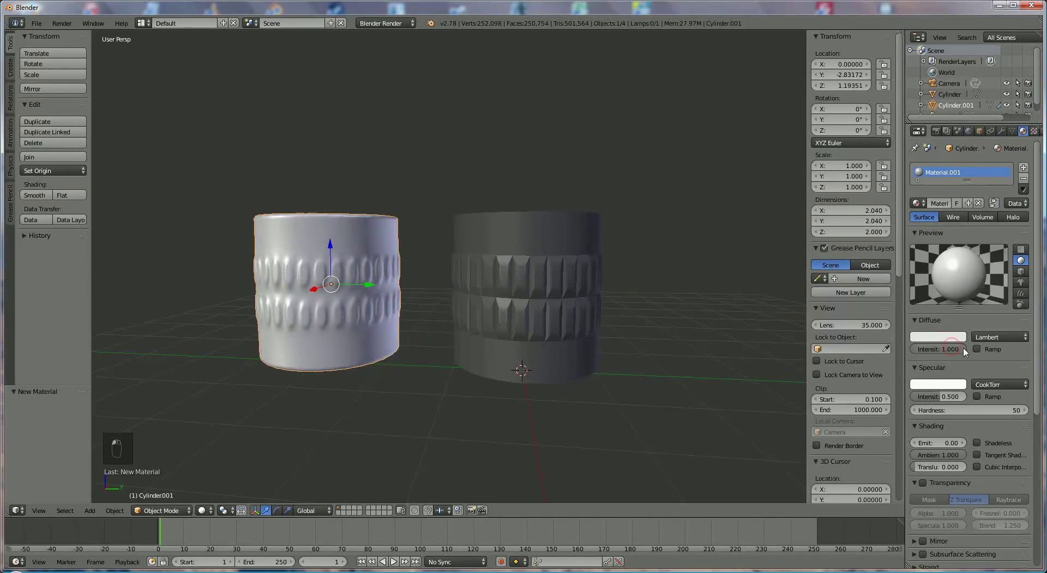
left_click(959, 337)
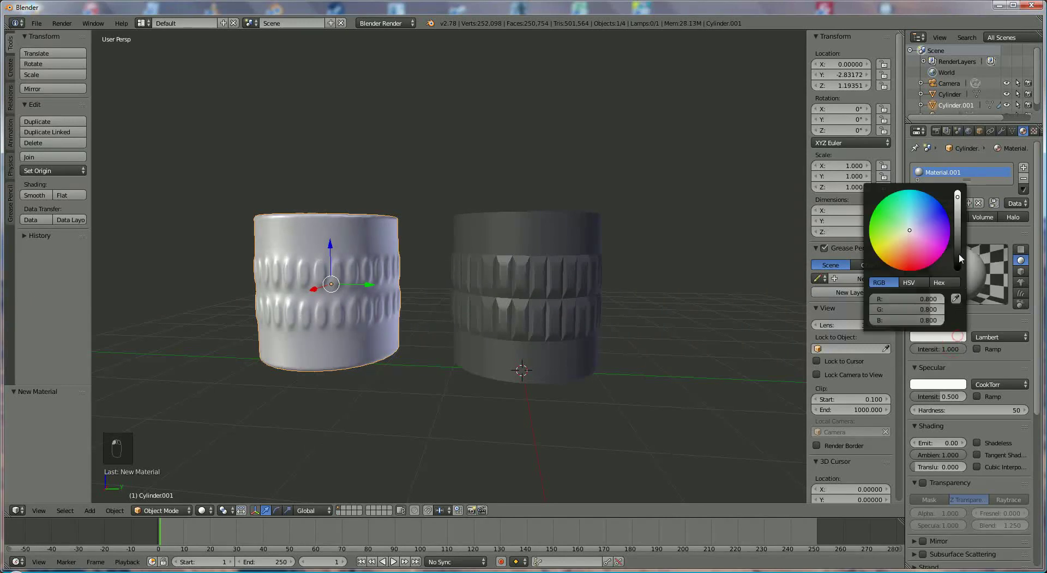
left_click(958, 210)
mouse_move(910, 233)
left_mouse_down()
mouse_move(897, 233)
mouse_move(896, 204)
mouse_move(956, 216)
mouse_move(955, 251)
left_mouse_up()
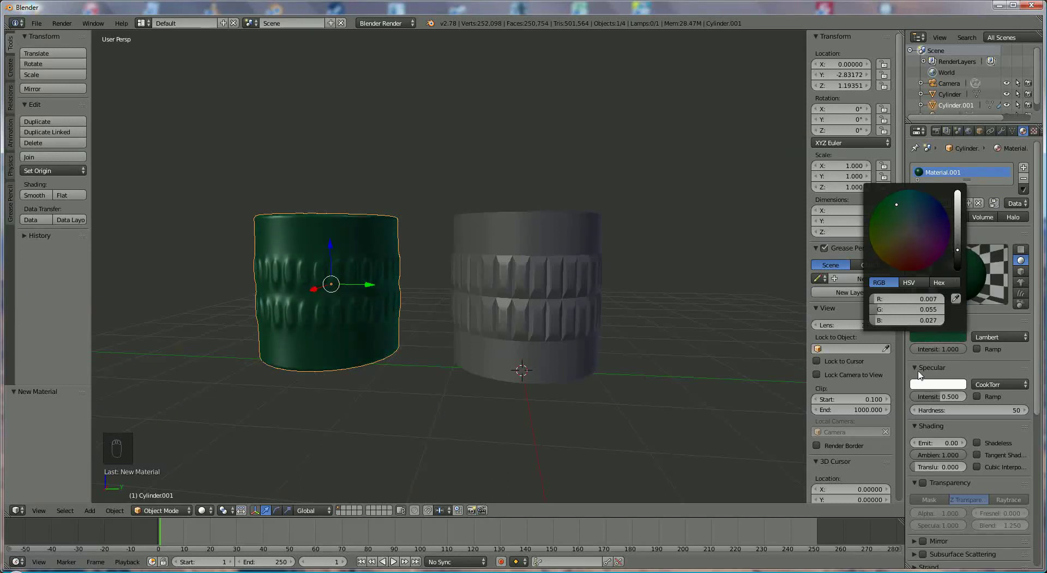
left_click_drag(939, 397, 901, 406)
scroll(1037, 332, "down", 10)
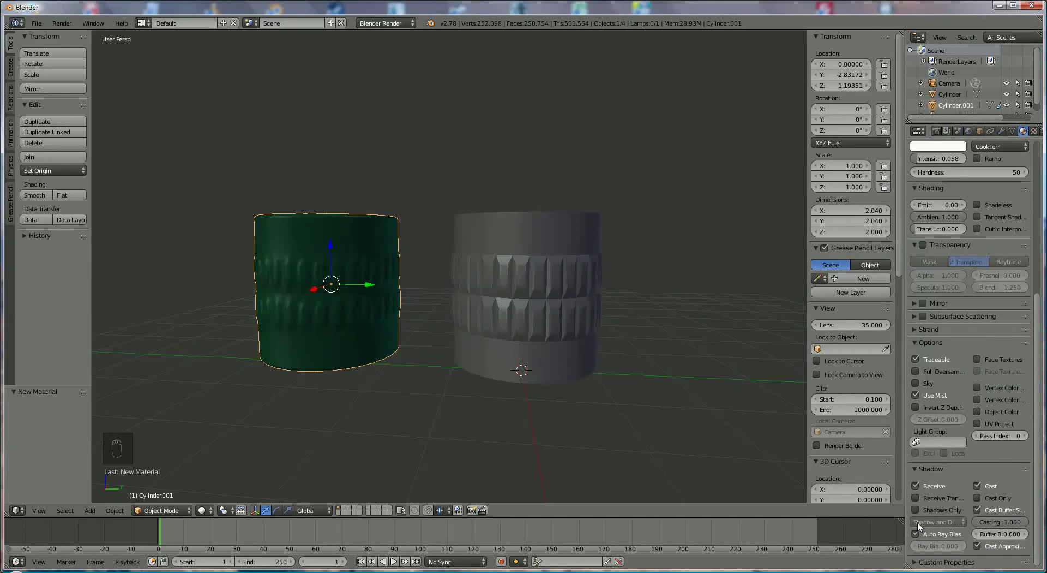
left_click(944, 489)
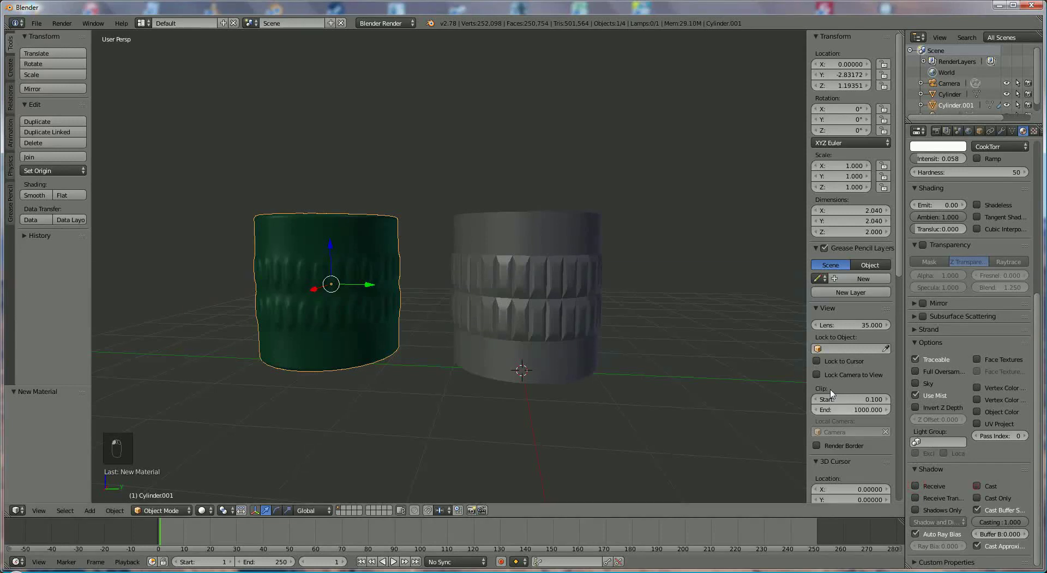
scroll(635, 212, "down", 3)
scroll(632, 213, "down", 2)
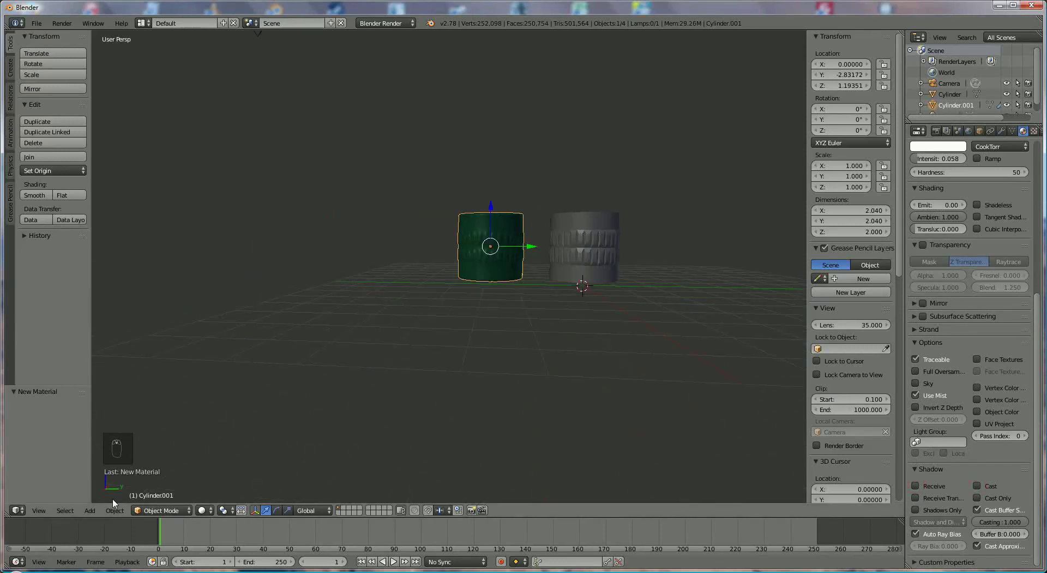
Step: Add a plane at the scene centre and scale it up into a ground floor
left_click(90, 510)
mouse_move(131, 497)
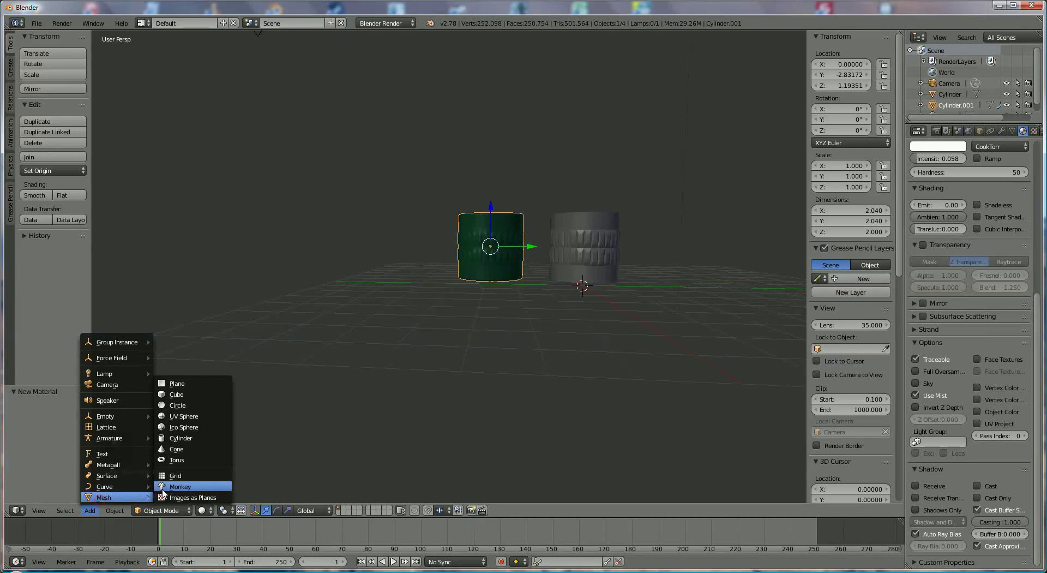
left_click(174, 383)
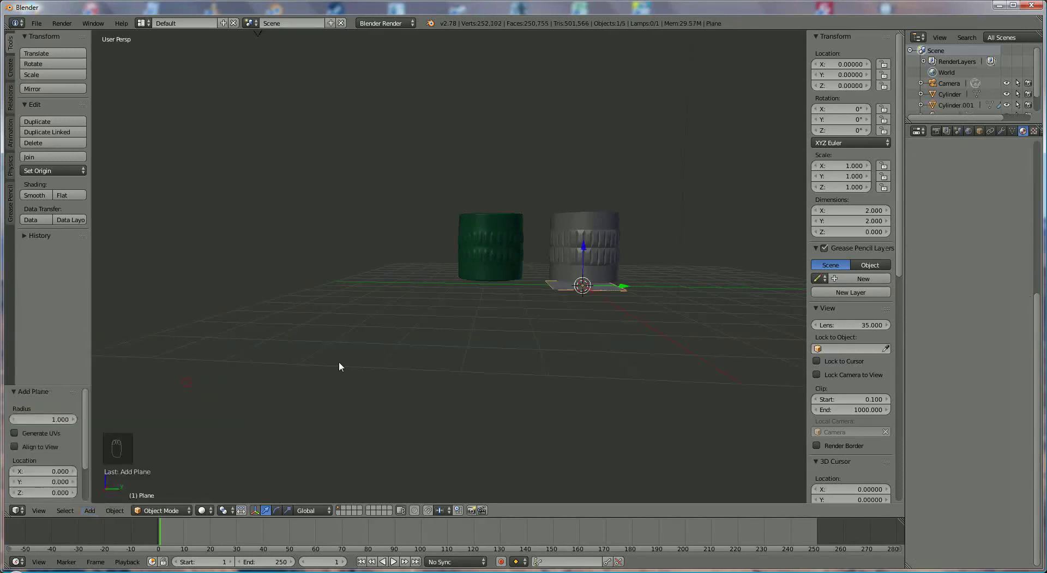
key("s")
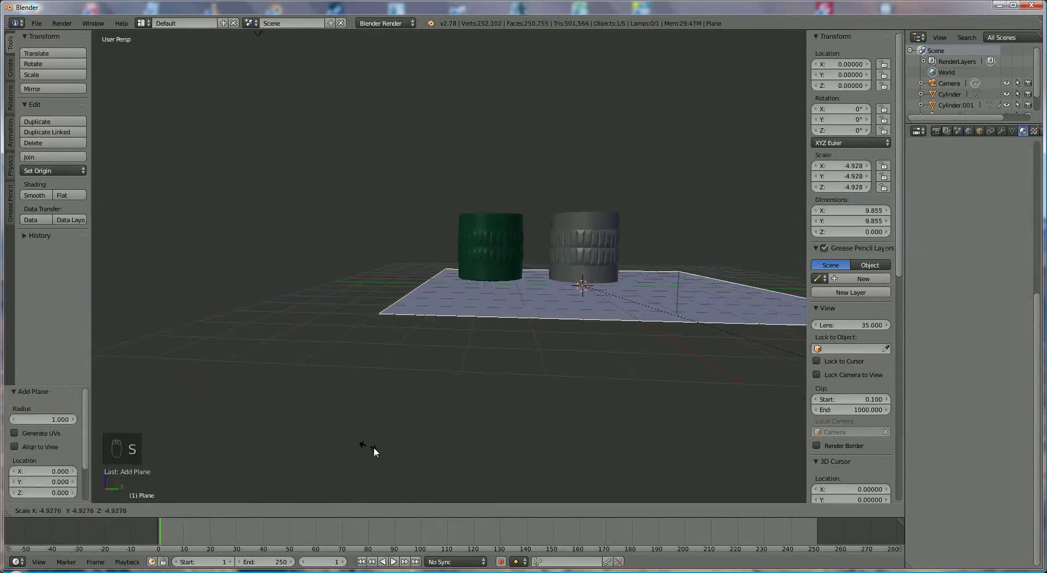
left_click(631, 55)
middle_click_drag(611, 147, 612, 171)
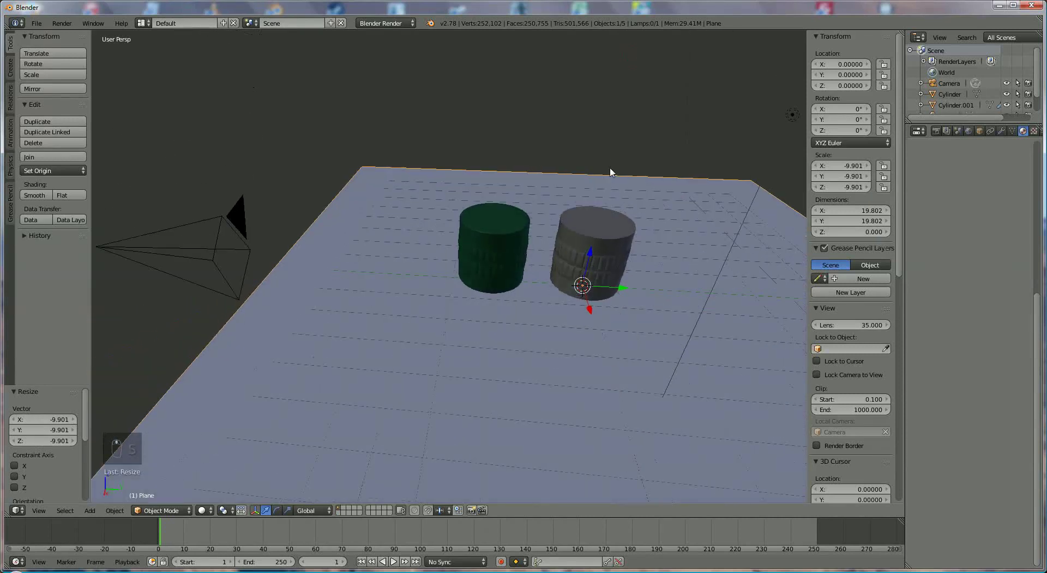
Step: Give the plane a new material with orange-brown diffuse colour 0.627/0.321/0.070
left_click(1022, 132)
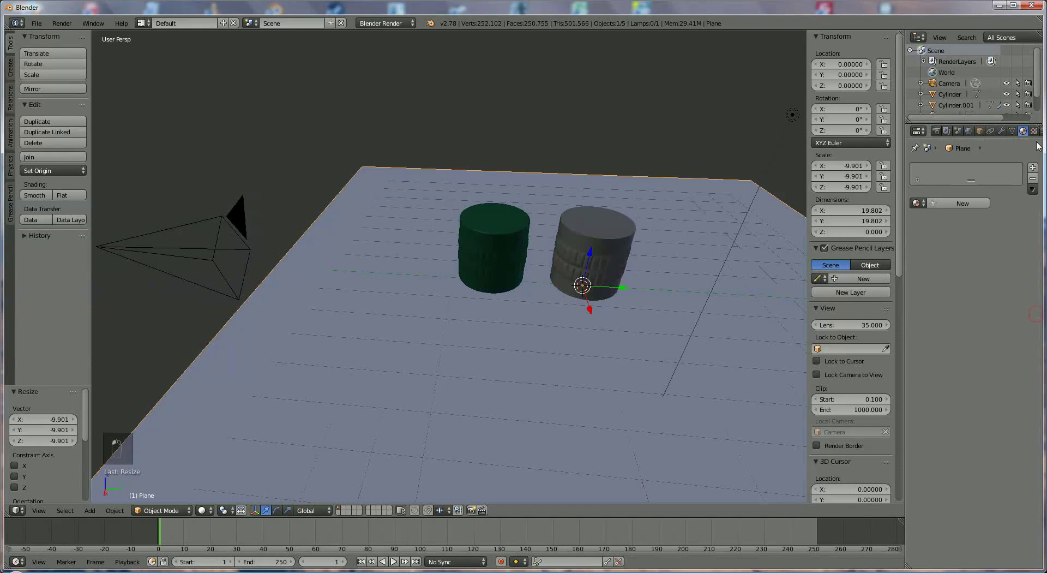
left_click(963, 203)
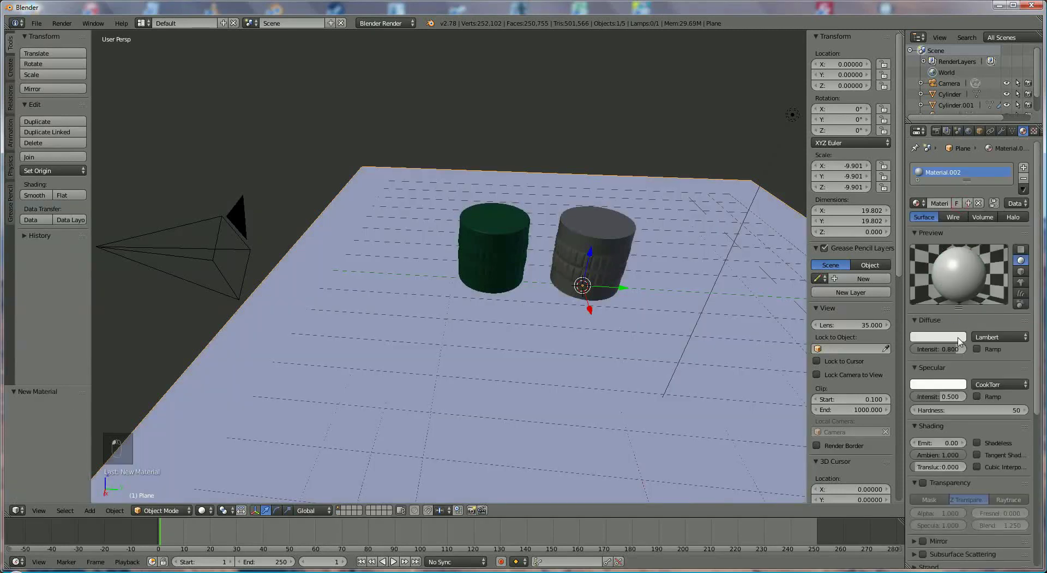
left_click(958, 338)
mouse_move(908, 232)
left_mouse_down()
mouse_move(893, 263)
mouse_move(886, 253)
left_mouse_up()
left_click_drag(958, 199, 957, 205)
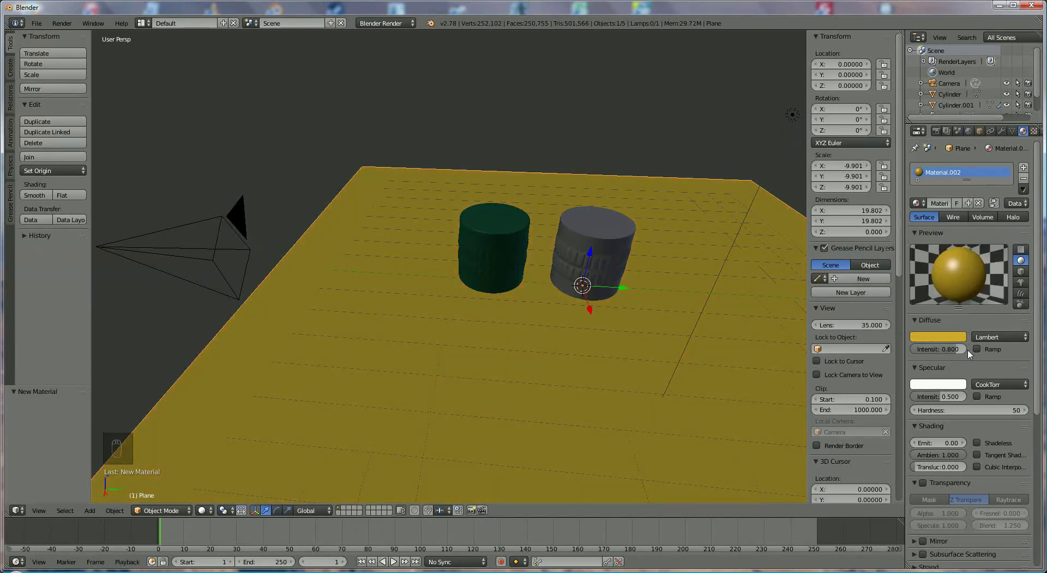
left_click(952, 336)
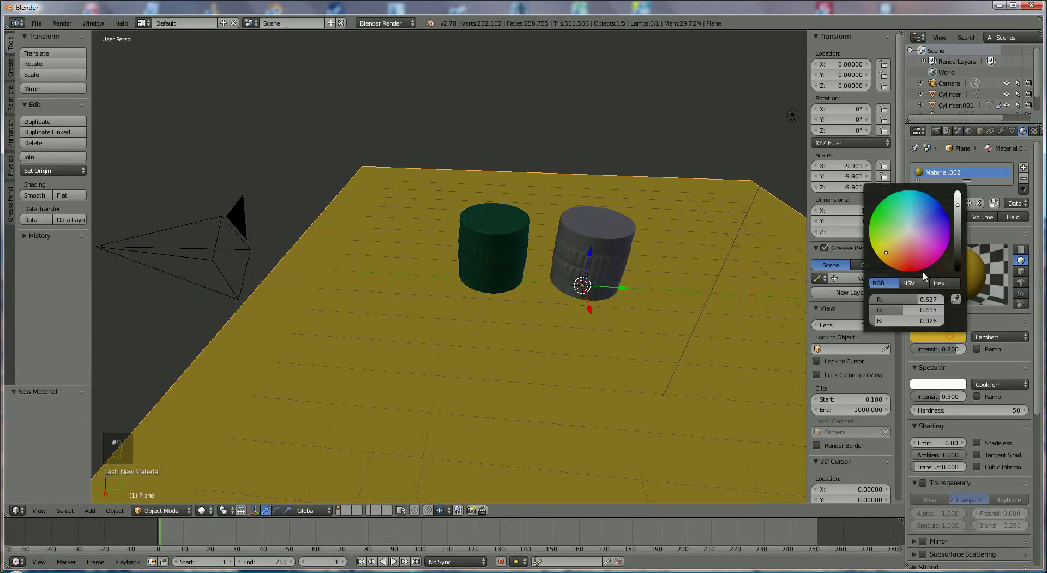
left_click(895, 253)
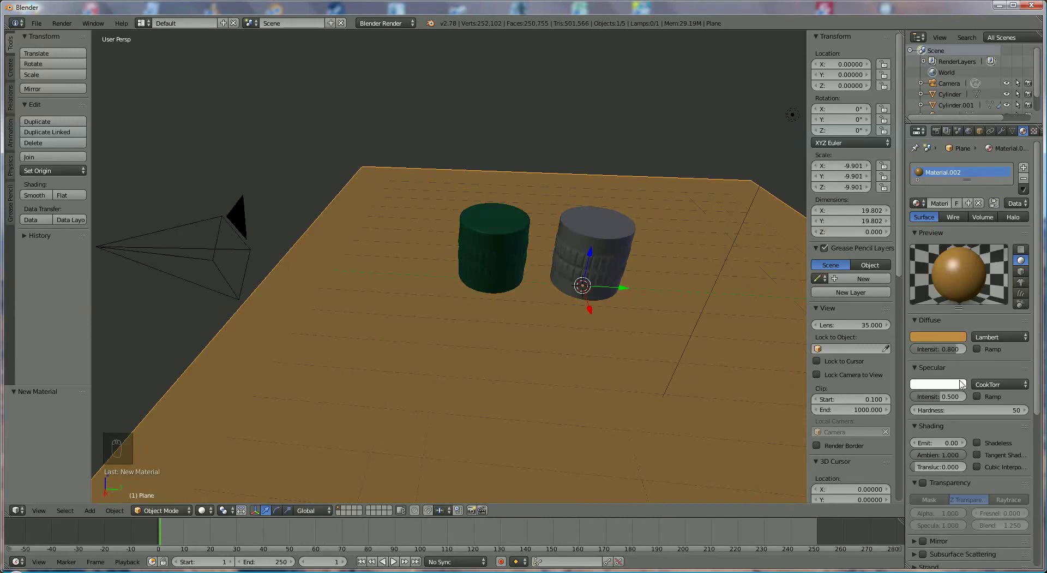
Step: Set the floor material's specular intensity to 0 and turn off shadow casting
left_click(943, 396)
type("0")
key("Return")
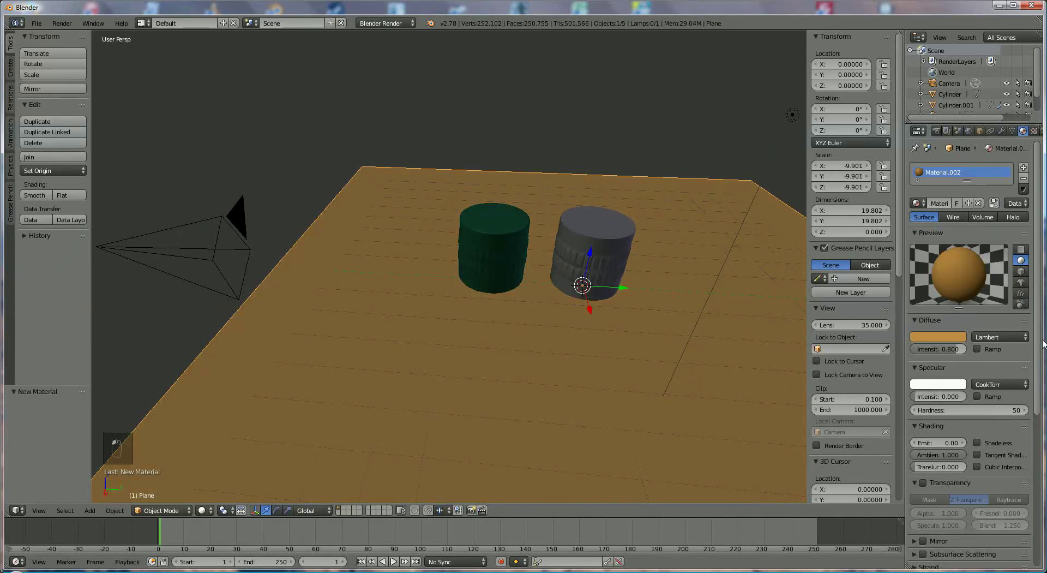
scroll(1039, 365, "down", 8)
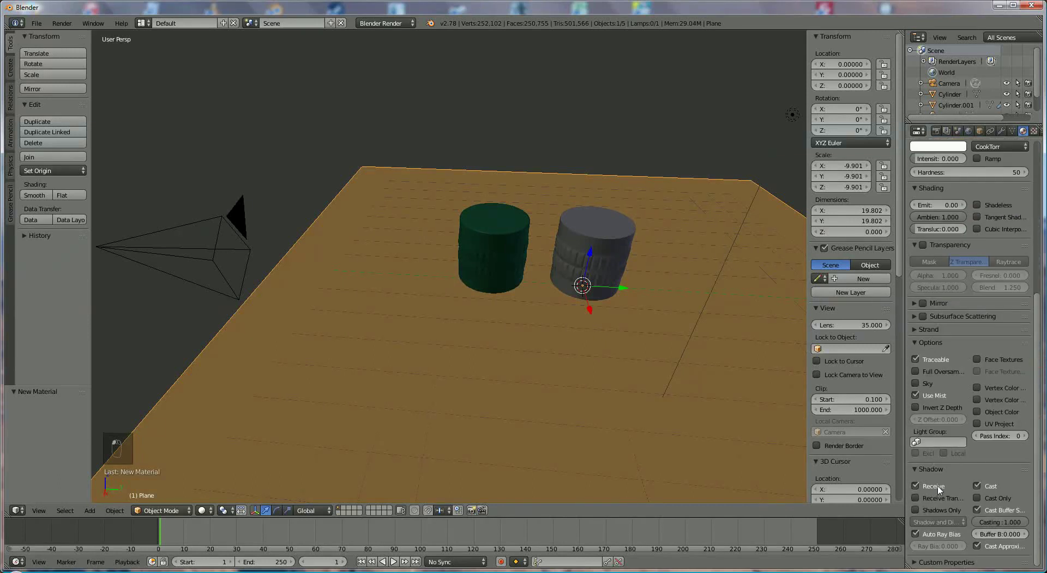
left_click(976, 485)
left_click_drag(1036, 470, 1039, 305)
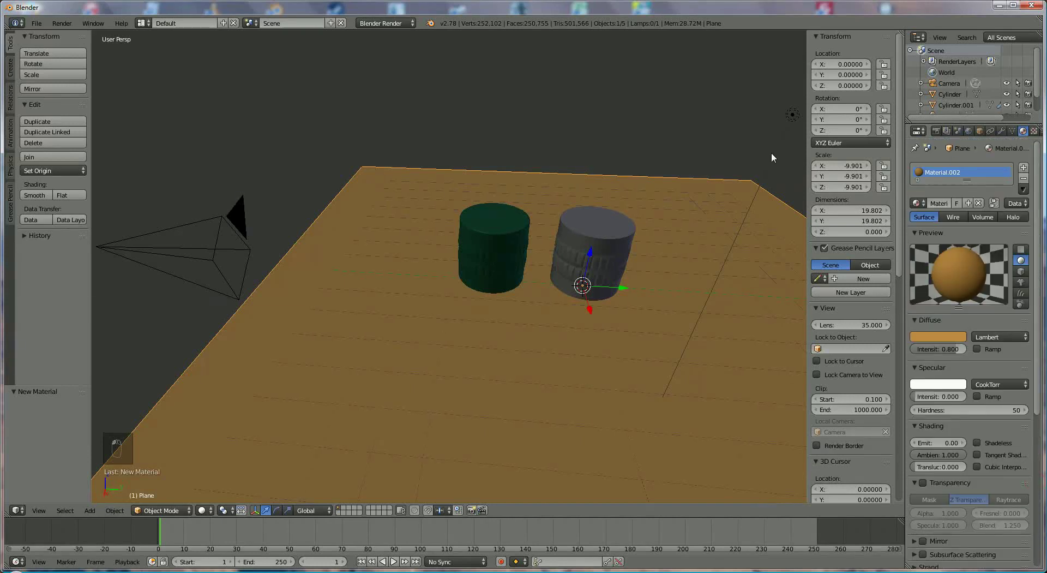
Step: With Lock Camera to View on, frame both cylinders close up from slightly above, then unlock
scroll(447, 244, "down", 3)
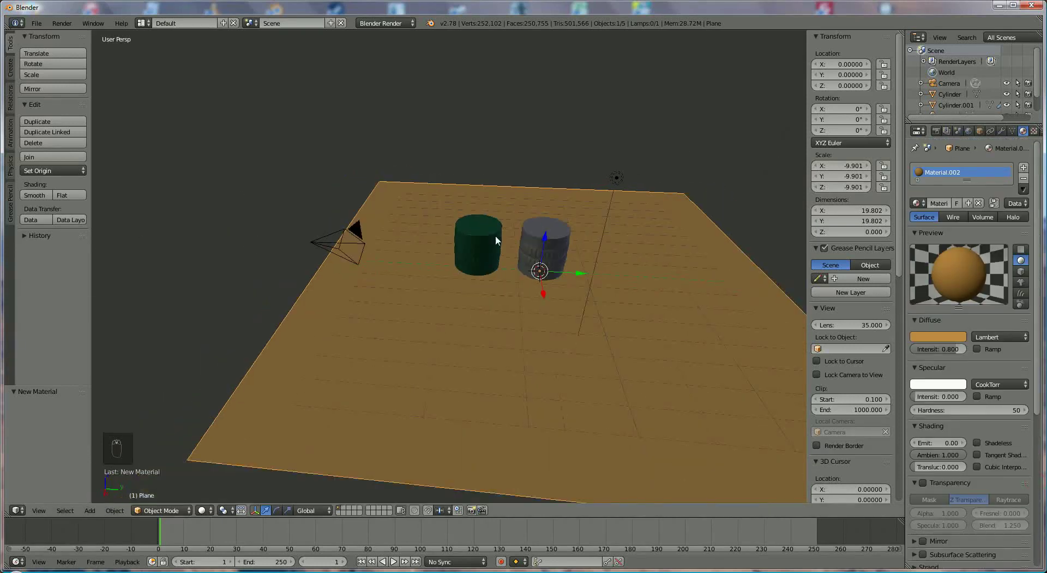
left_click(816, 376)
key("KP_0")
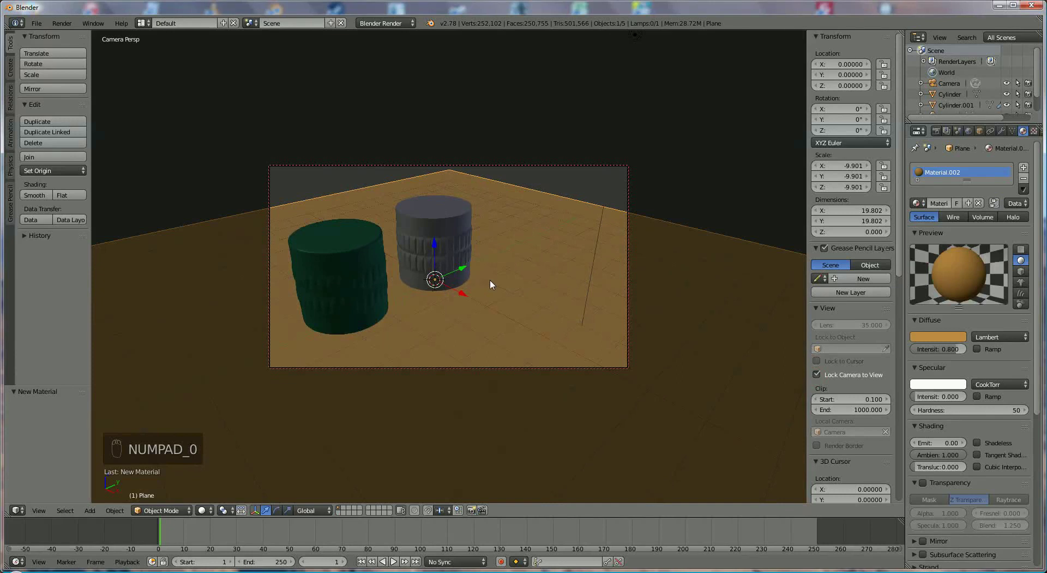
middle_click_drag(490, 280, 496, 330)
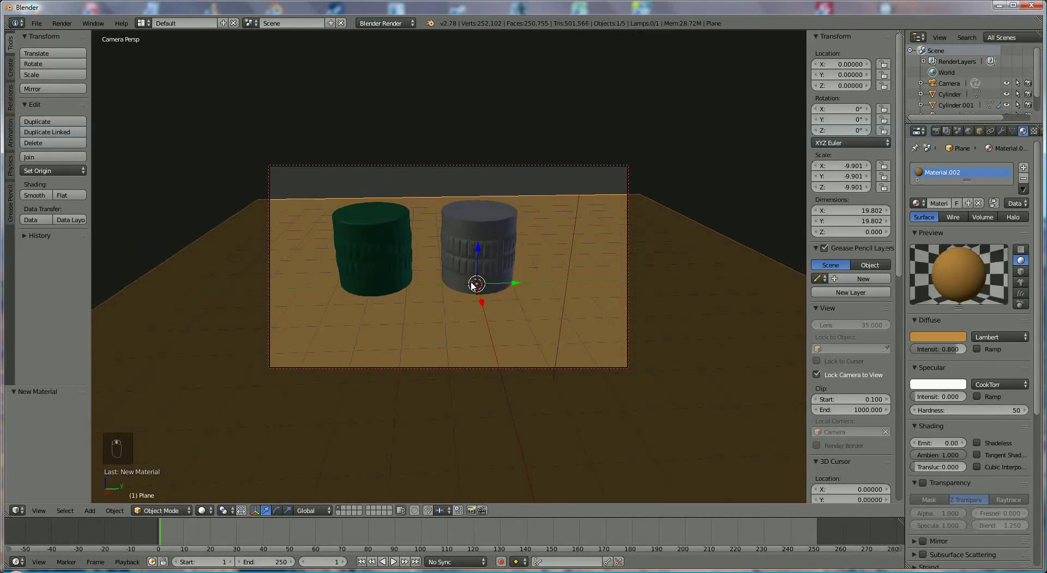
scroll(472, 284, "up", 4)
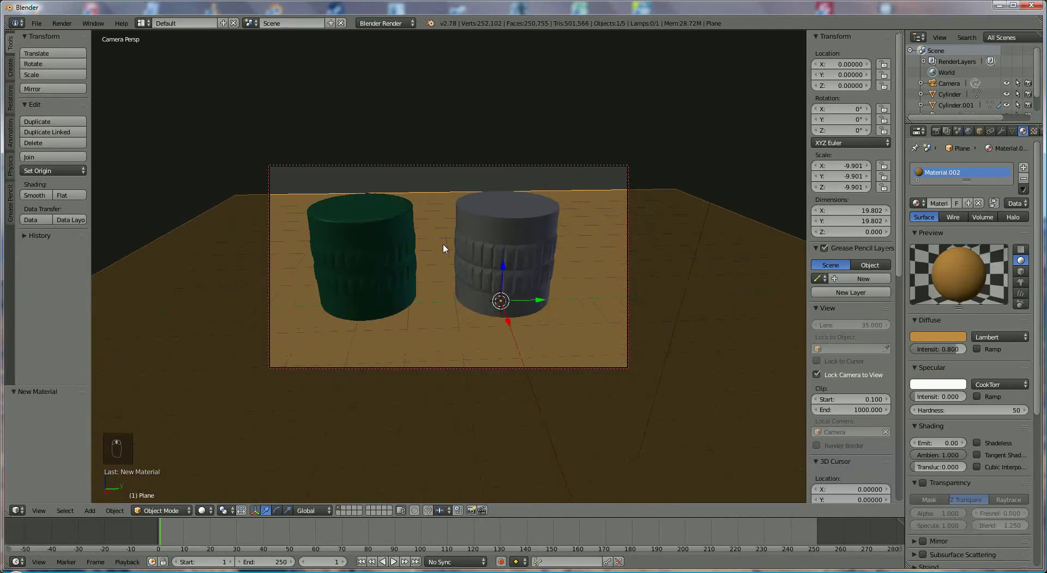
middle_click_drag(444, 249, 456, 243)
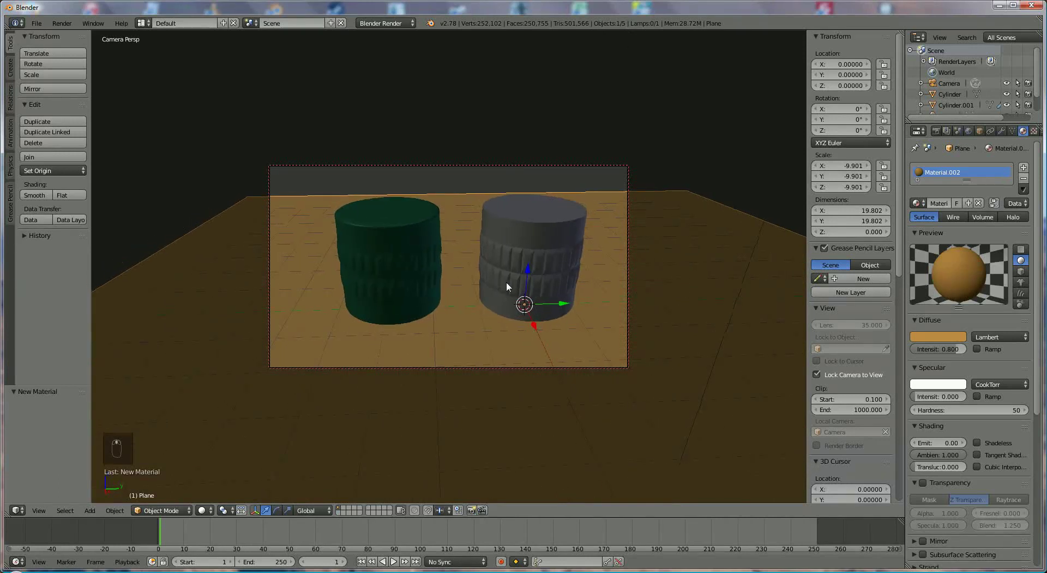
middle_click_drag(506, 282, 533, 298)
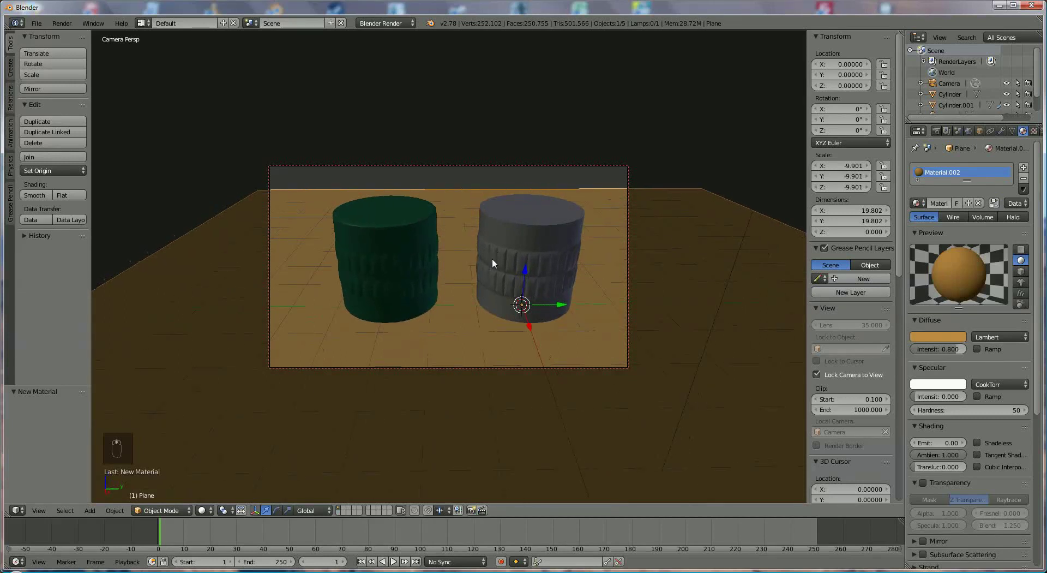
scroll(489, 270, "up", 3)
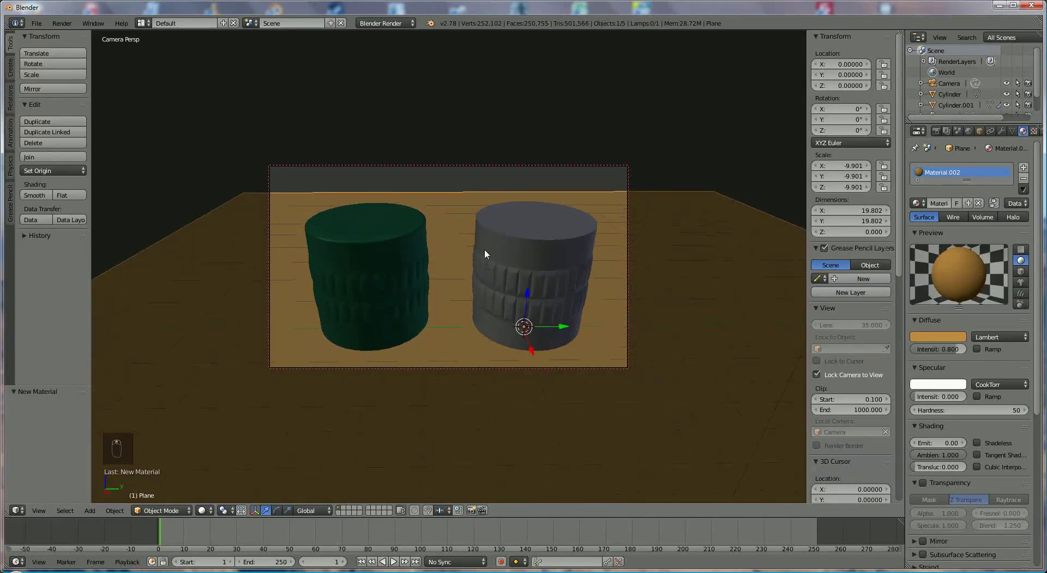
middle_click_drag(485, 248, 483, 232)
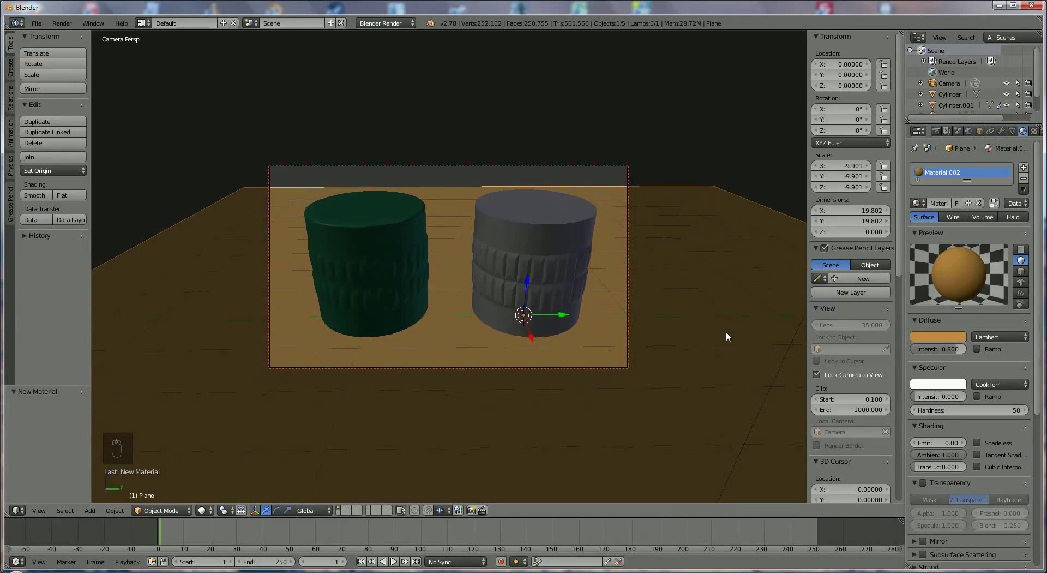
left_click(816, 374)
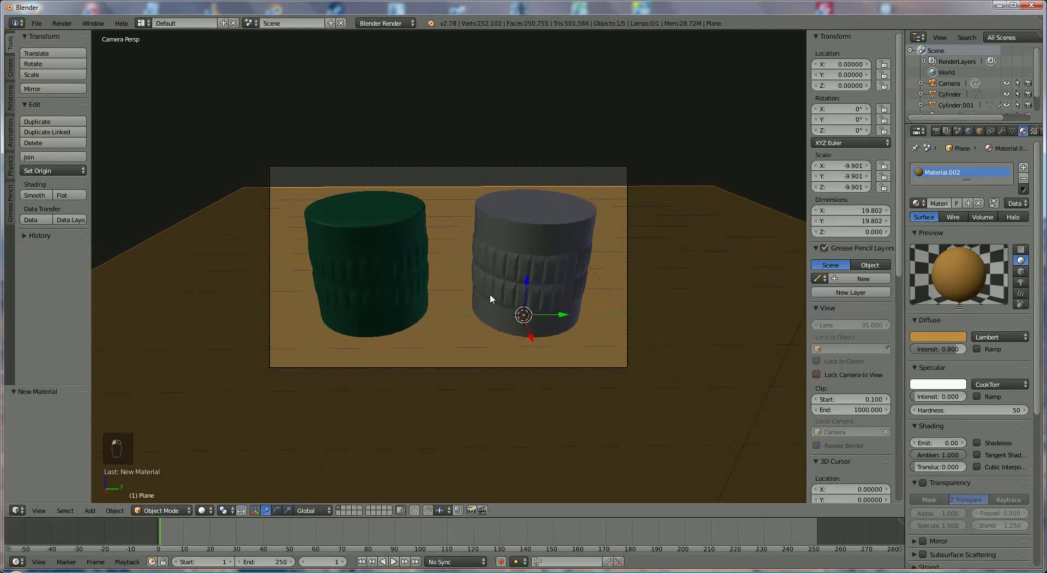
Step: Move the lamp down along Z and then left along X
key("KP_0")
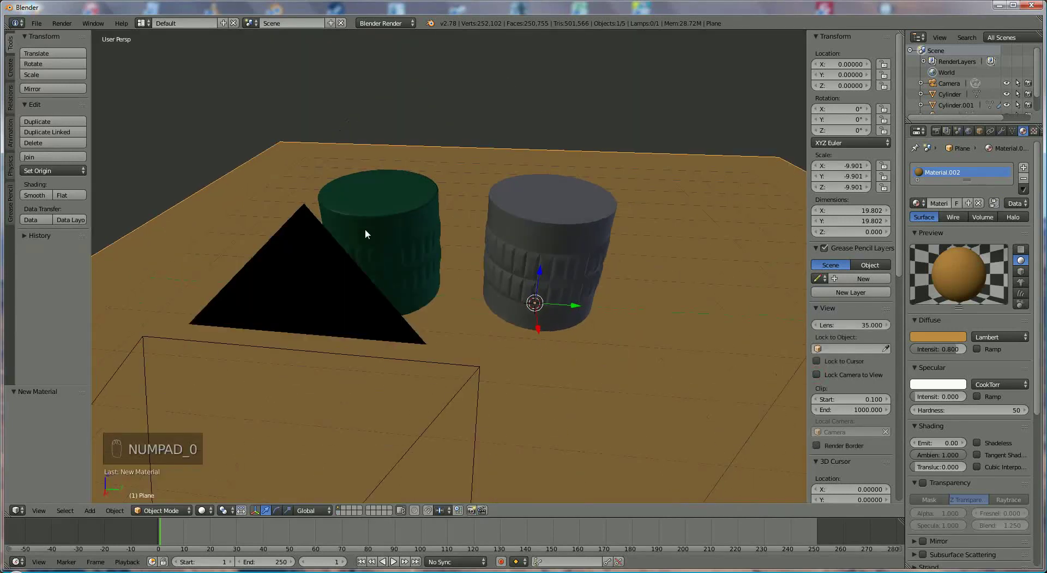
scroll(580, 207, "down", 2)
right_click(659, 76)
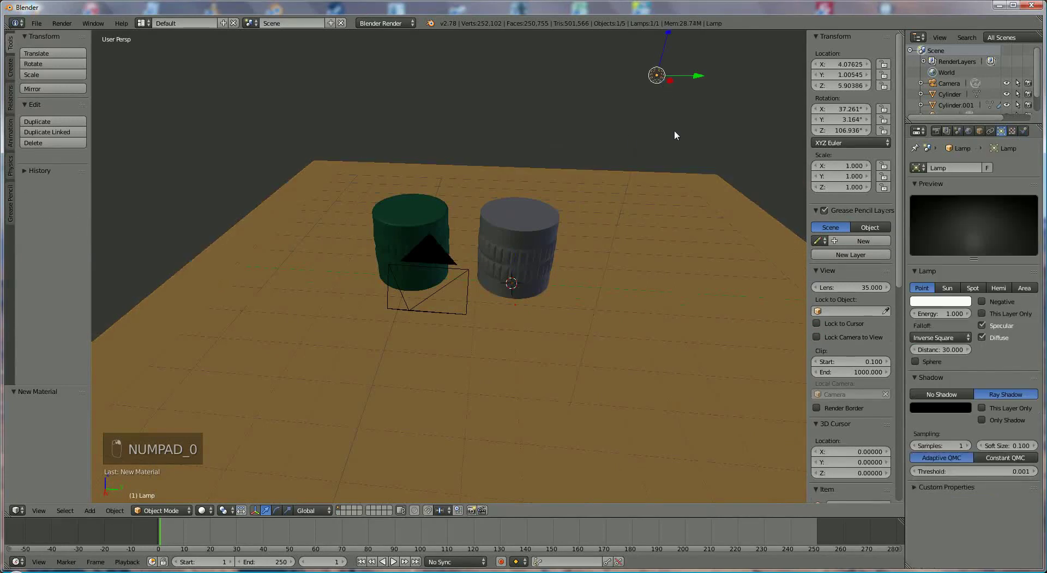
key("g")
key("z")
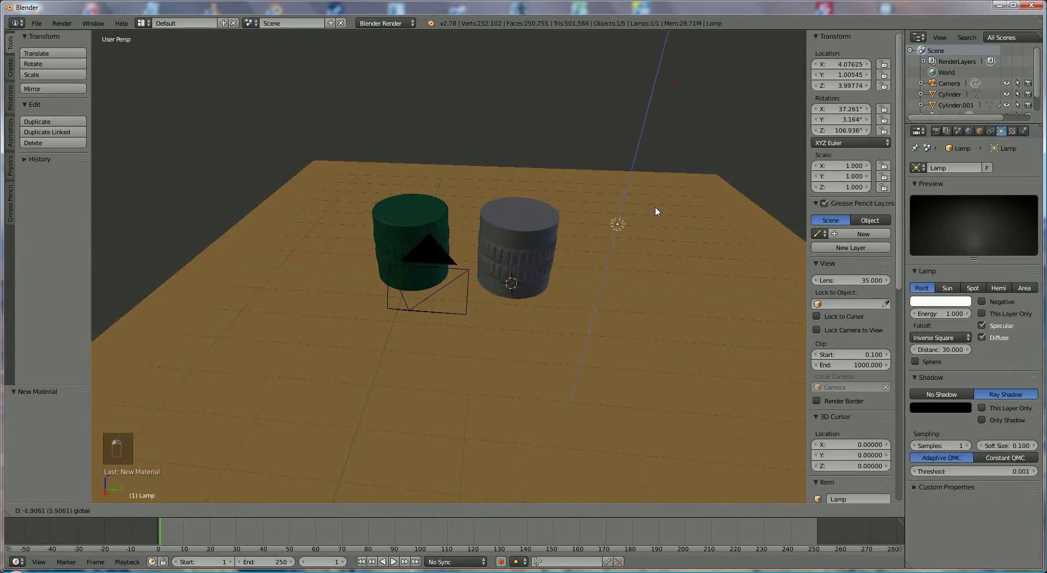
left_click(609, 322)
key("g")
key("x")
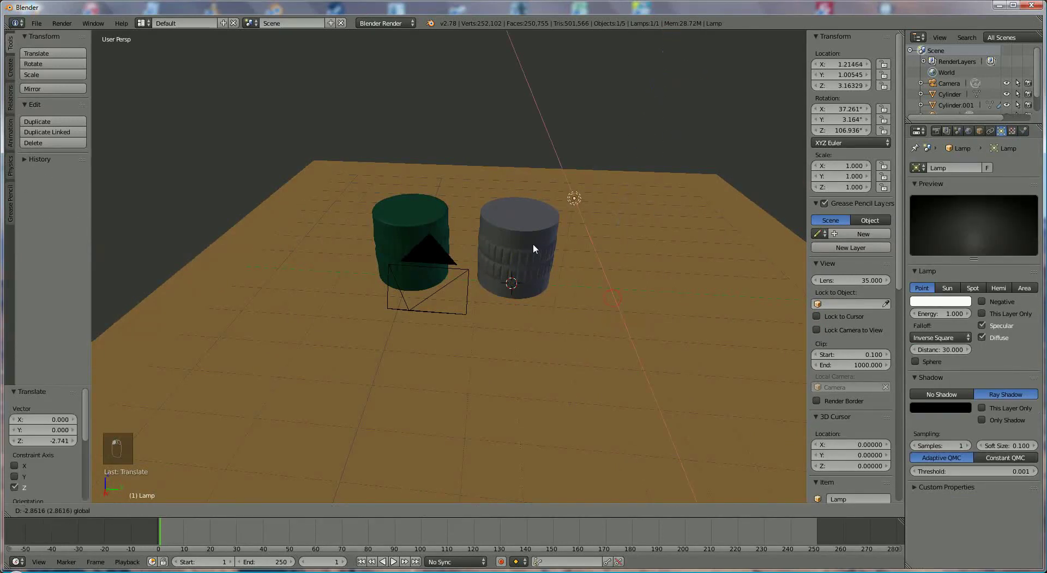
left_click(535, 250)
Step: Duplicate the lamp as Lamp.001 and place it above the green cylinder
key("shift+d")
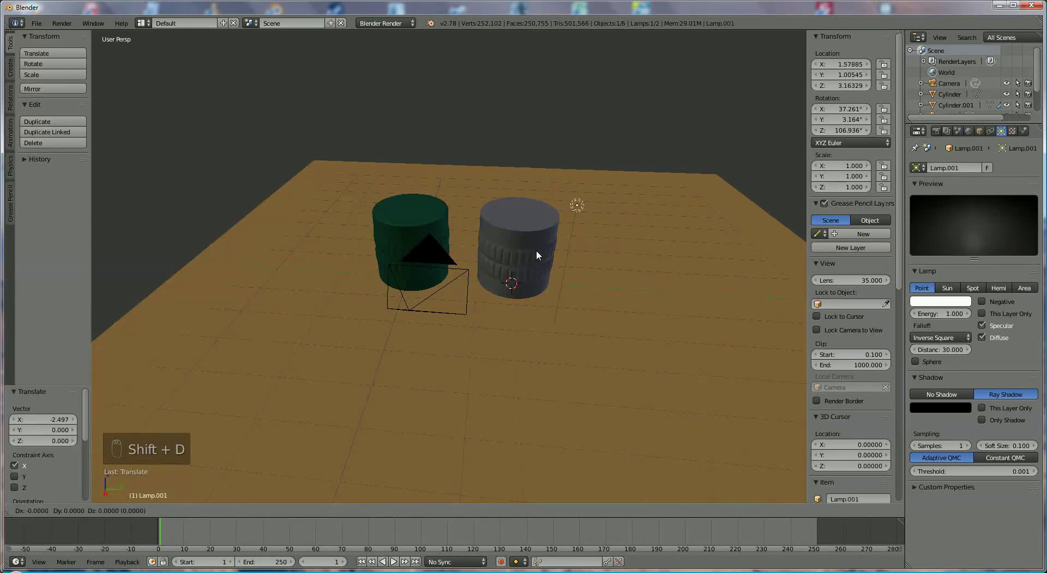
left_click(320, 215)
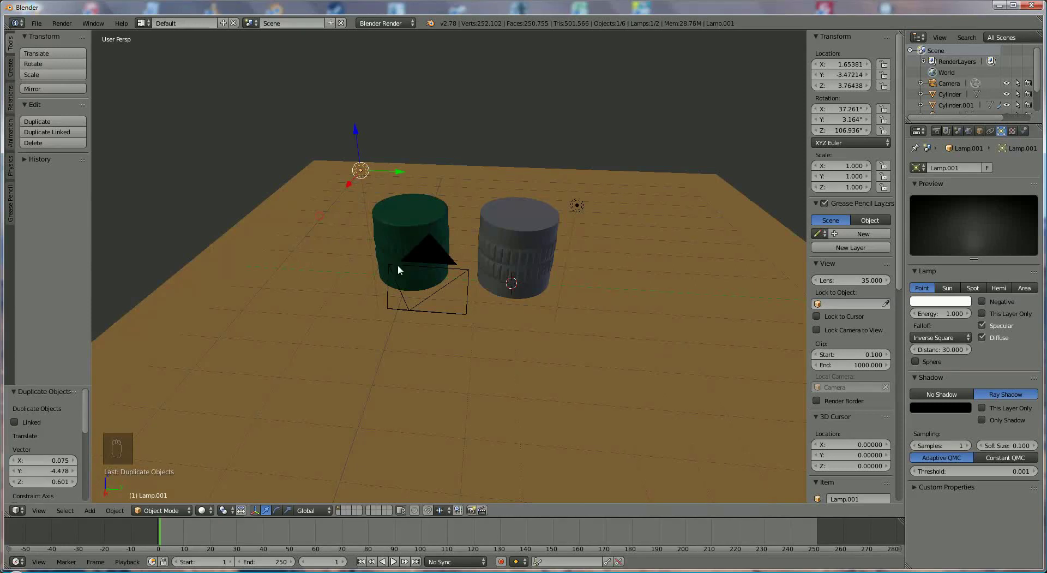
middle_click_drag(398, 264, 605, 292)
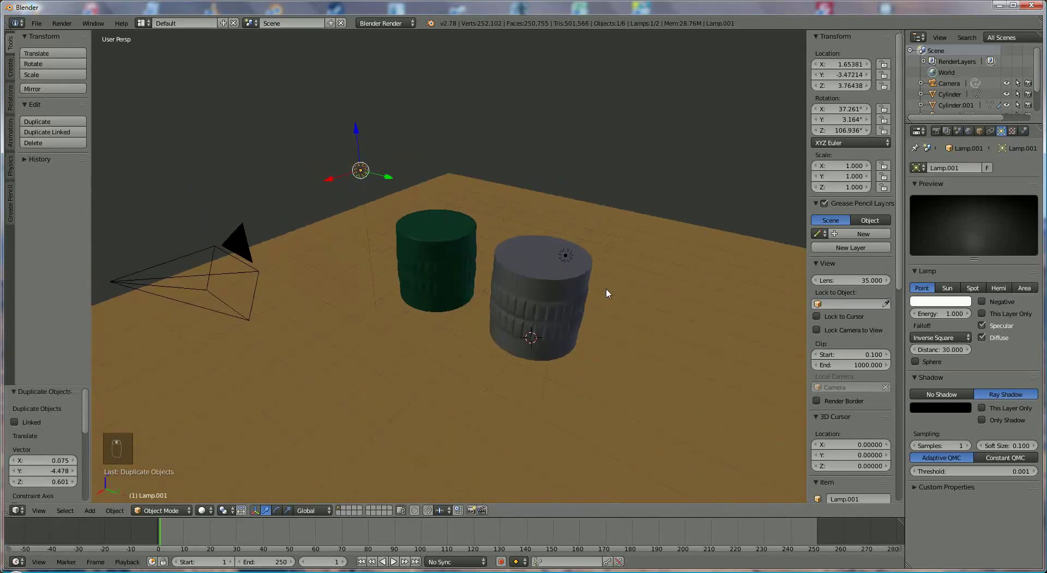
Step: Scale the floor plane up about eightfold to 154.436 units across
right_click(662, 325)
key("s")
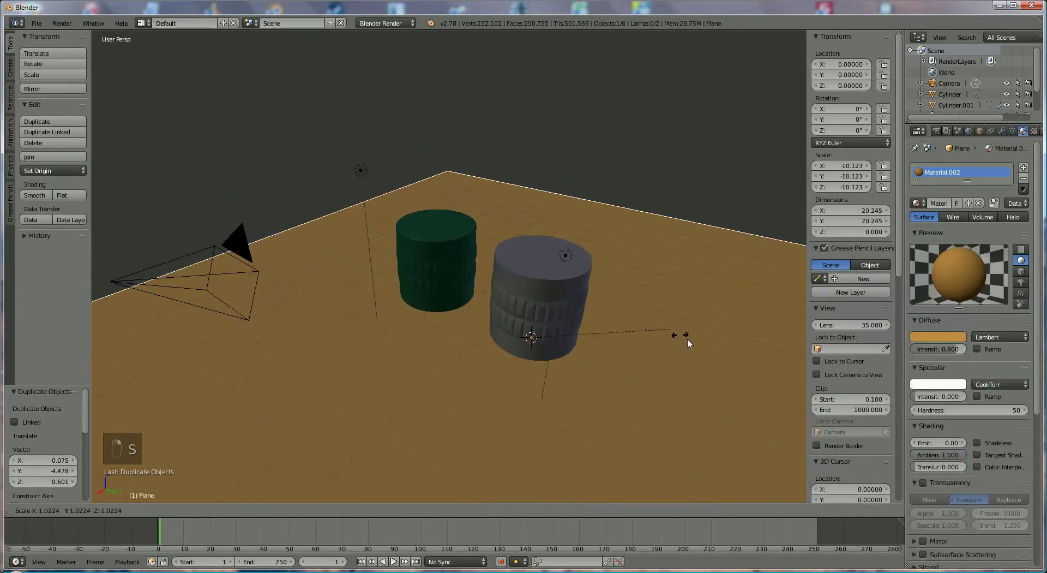
left_click(168, 473)
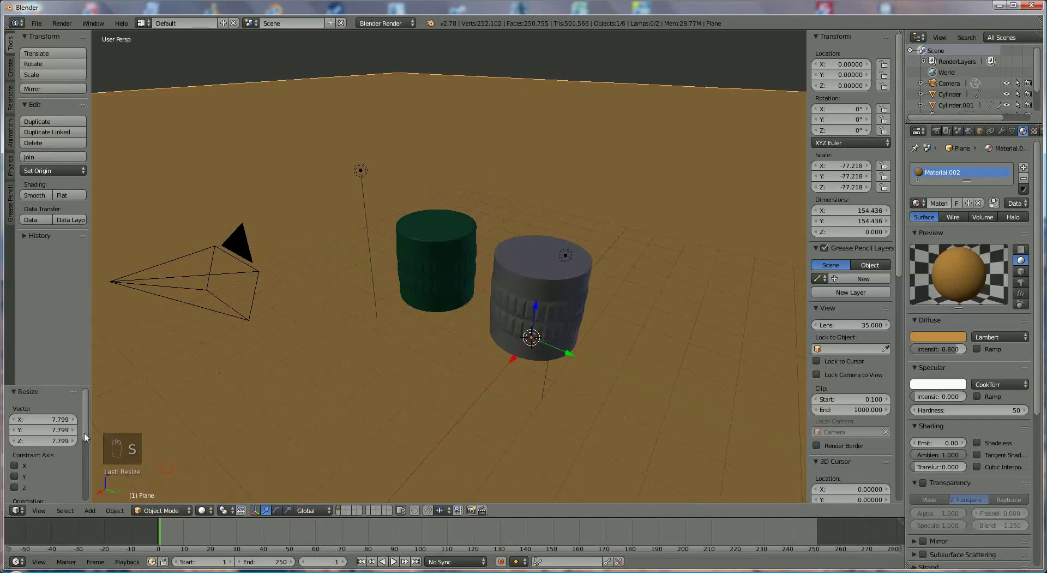
scroll(462, 402, "down", 5)
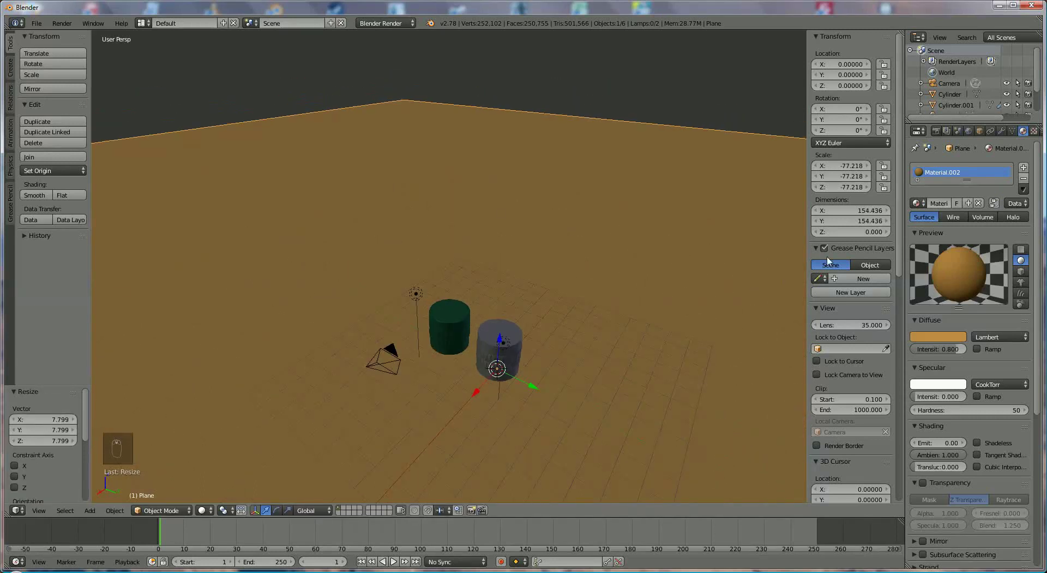
Step: Change the output file format from PNG to JPEG and render the camera view
left_click(936, 131)
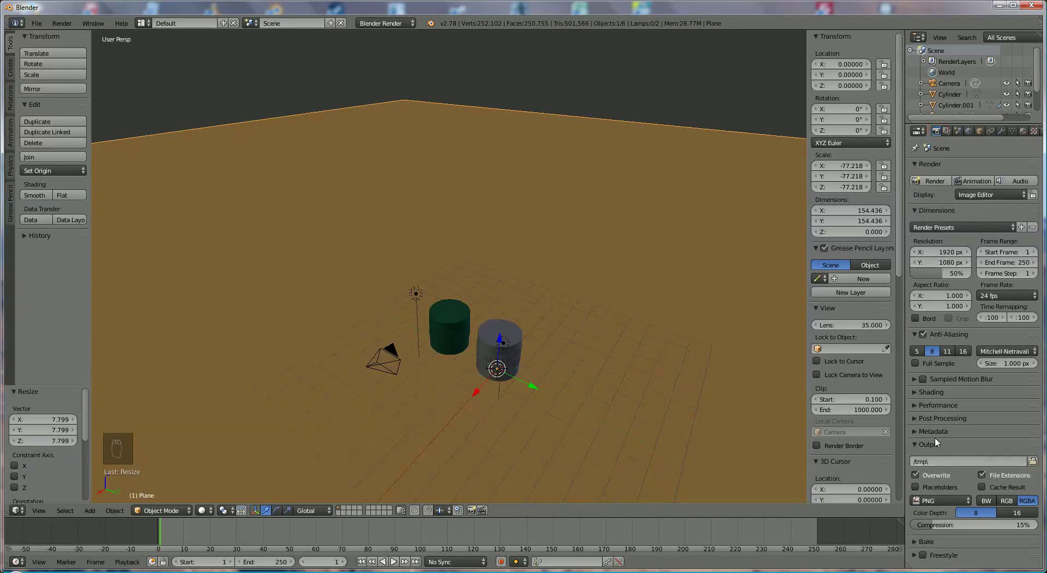
left_click(942, 499)
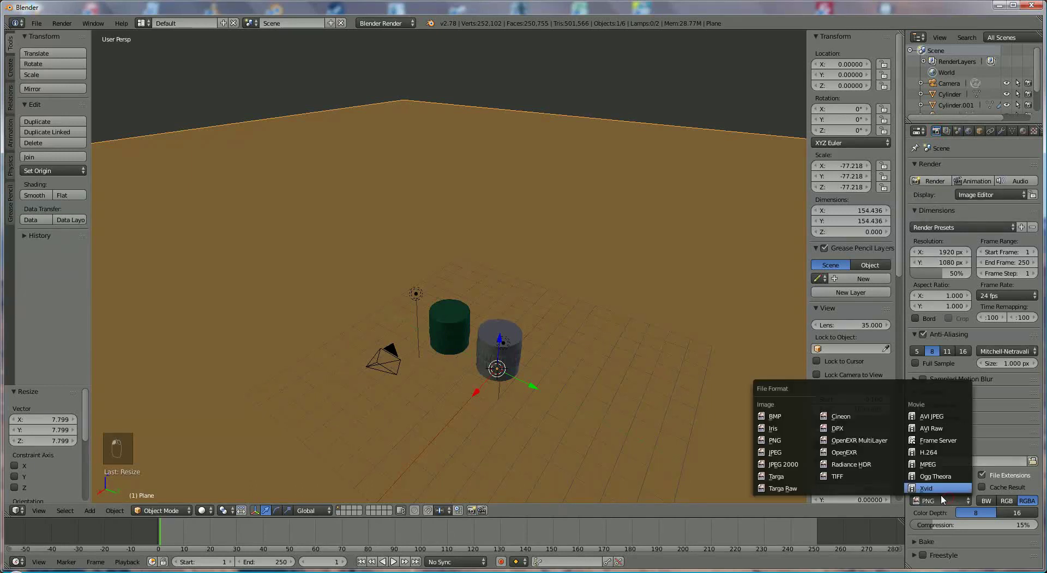
left_click(775, 452)
left_click(946, 182)
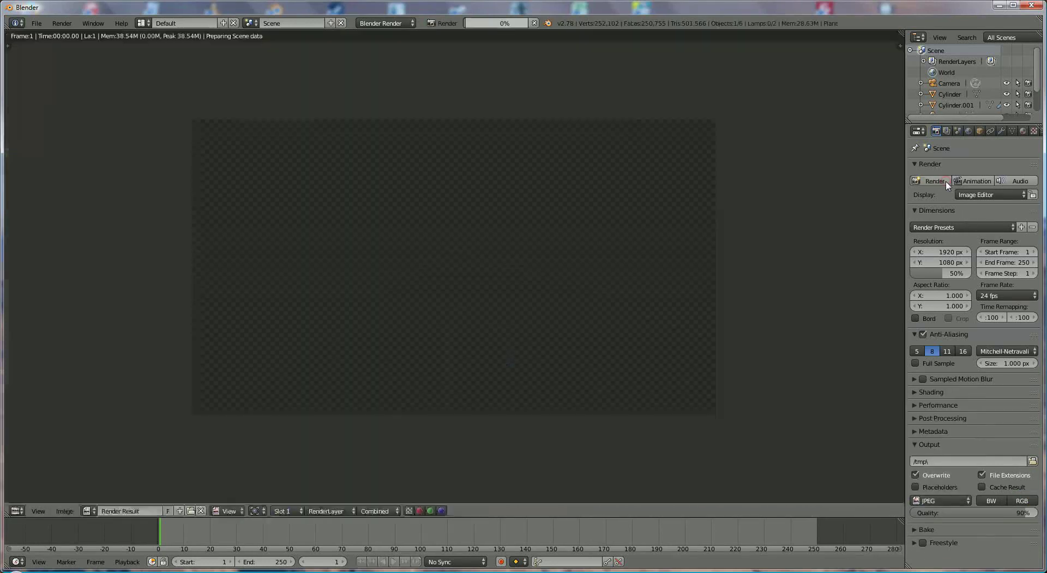